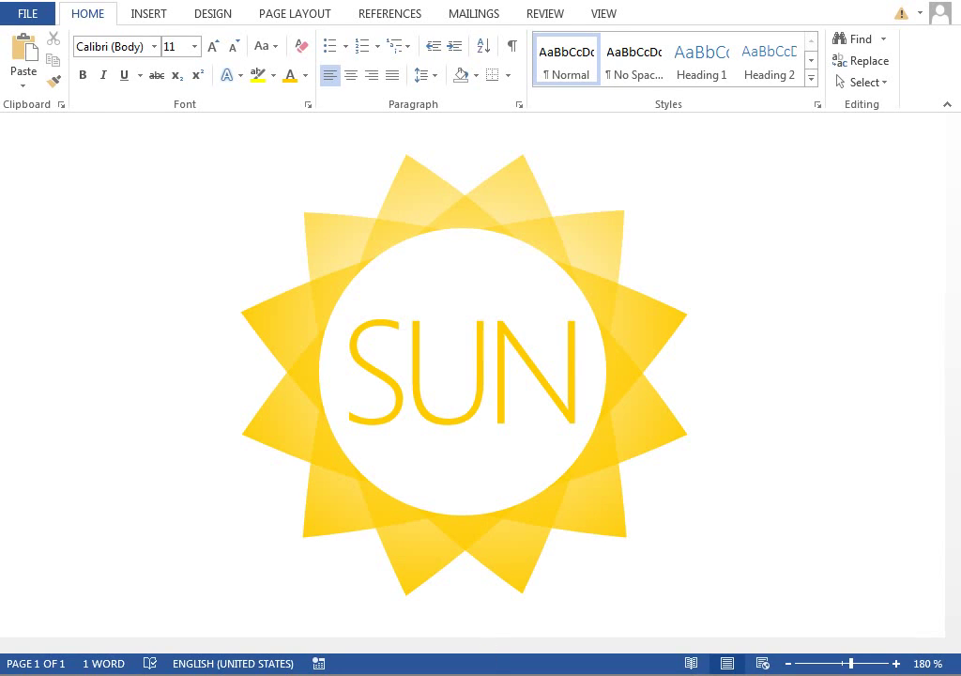
# Step: Draw a large isosceles triangle near the middle of the page
pyautogui.click(148, 14)
pyautogui.click(257, 70)
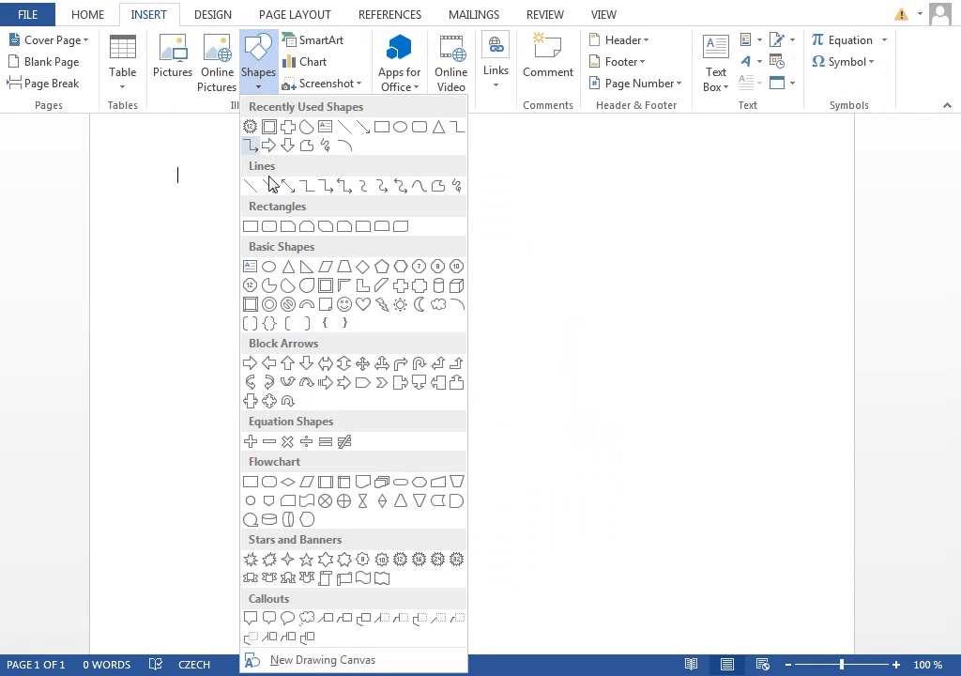
pyautogui.click(288, 267)
pyautogui.moveTo(280, 209); pyautogui.dragTo(516, 429)
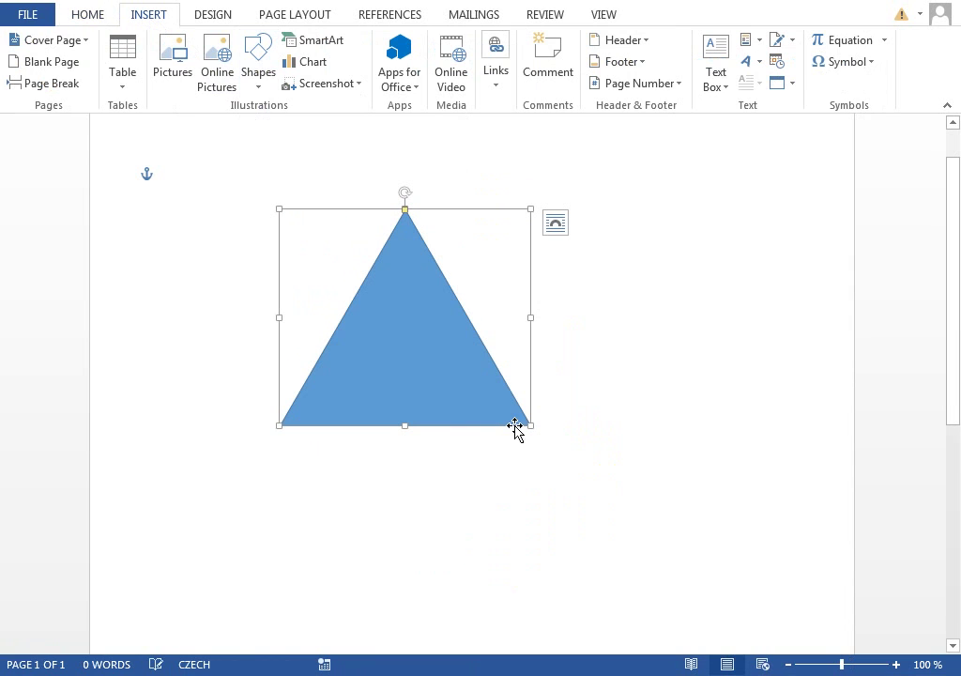
# Step: Fill the triangle solid yellow with no outline, then zoom in
pyautogui.click(301, 39)
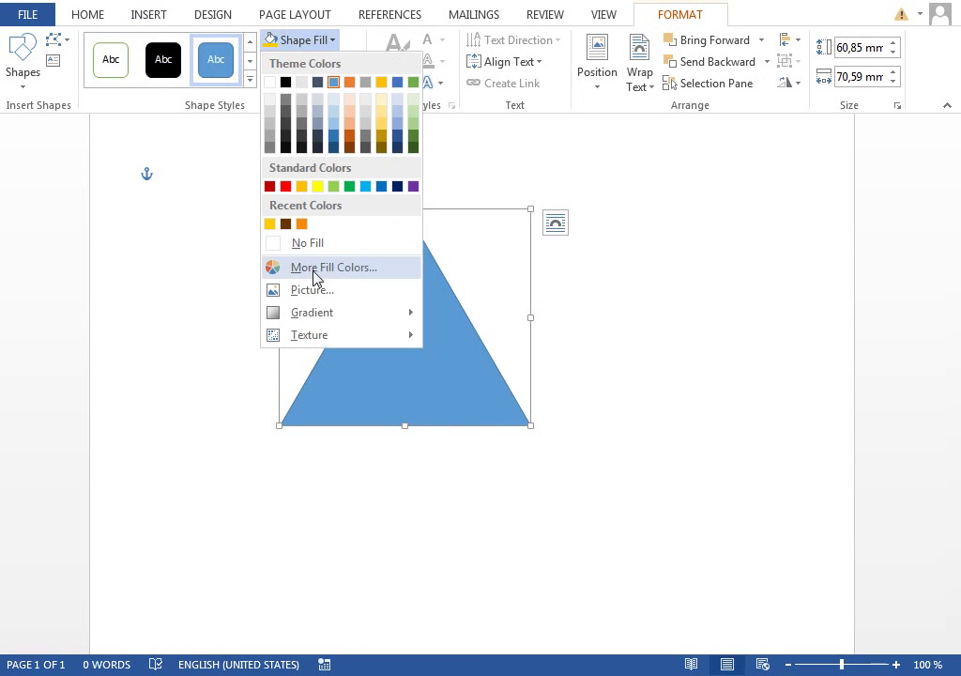
pyautogui.click(315, 269)
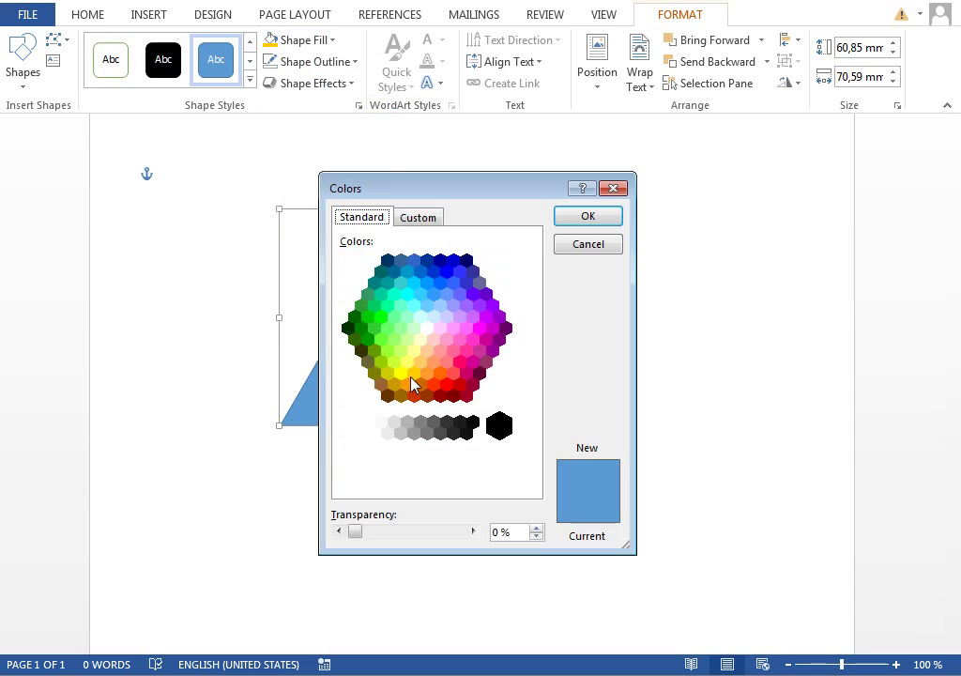
pyautogui.click(411, 373)
pyautogui.click(574, 218)
pyautogui.click(310, 61)
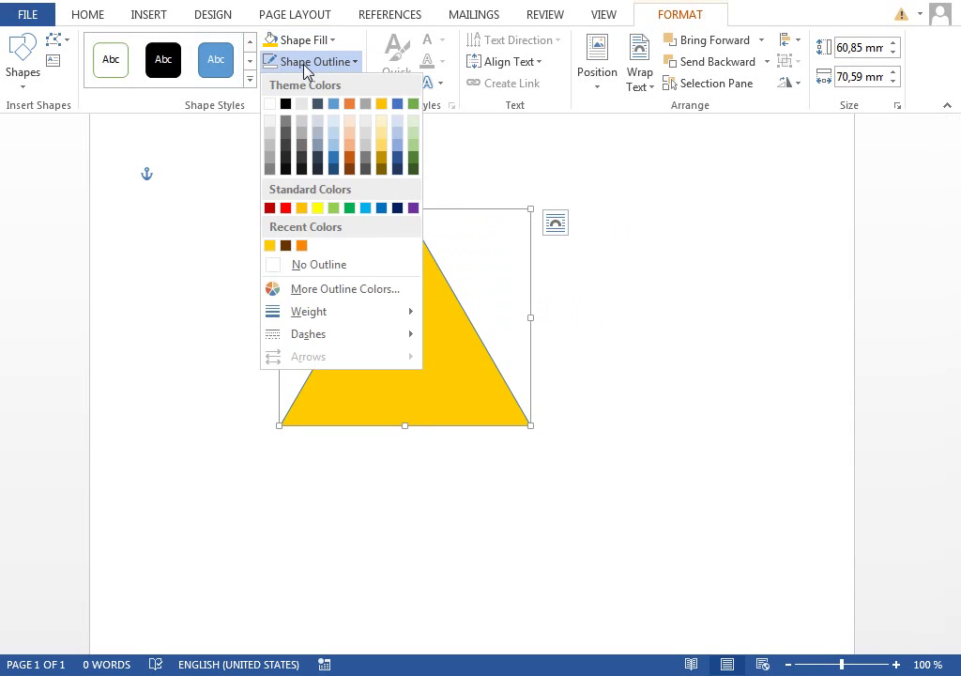
pyautogui.click(319, 265)
pyautogui.click(896, 664)
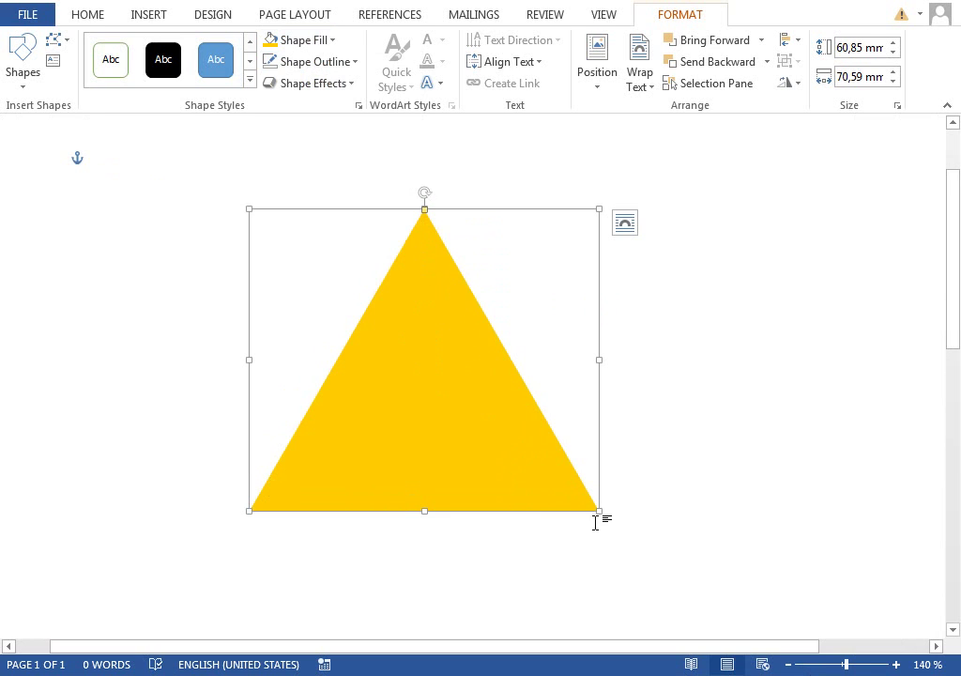
# Step: In Edit Points, curve both upper sides from the triangle's top vertex
pyautogui.rightClick(433, 345)
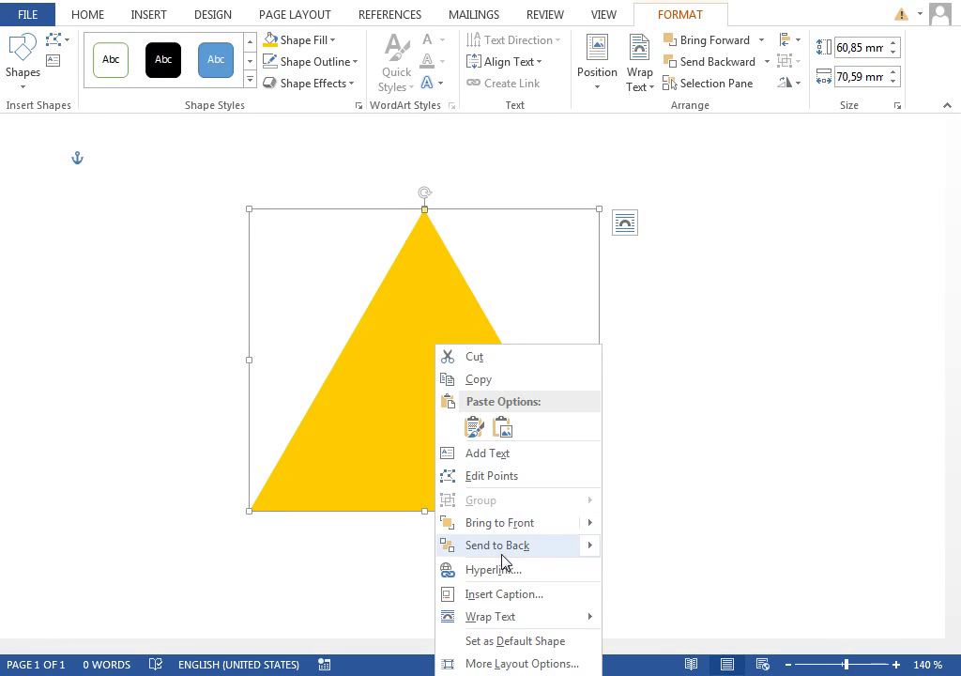
pyautogui.click(498, 476)
pyautogui.click(423, 211)
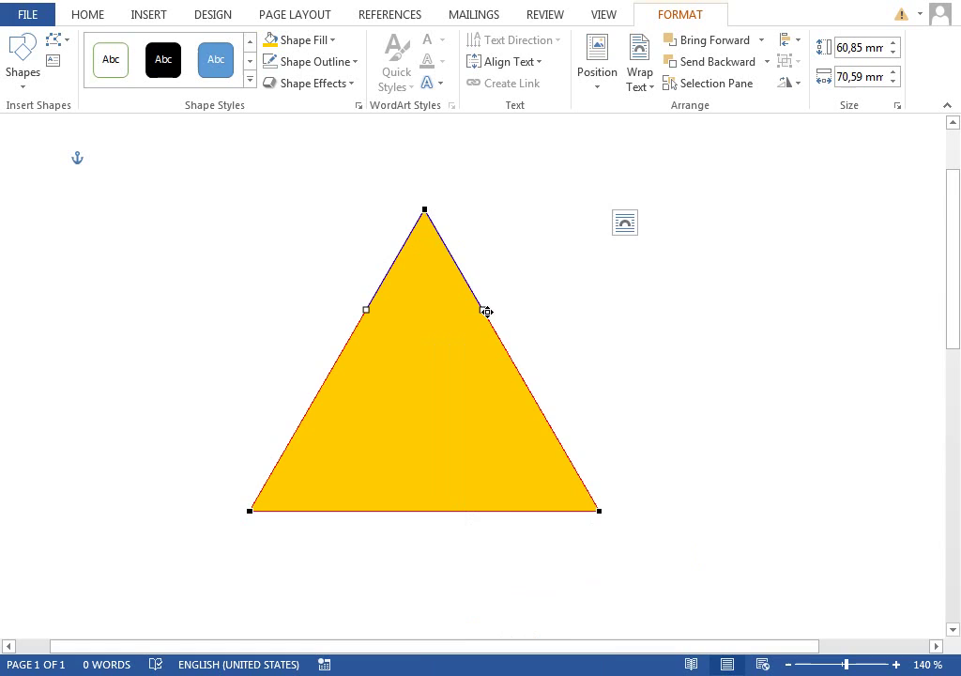
pyautogui.moveTo(487, 311); pyautogui.dragTo(495, 302)
pyautogui.moveTo(364, 311); pyautogui.dragTo(352, 302)
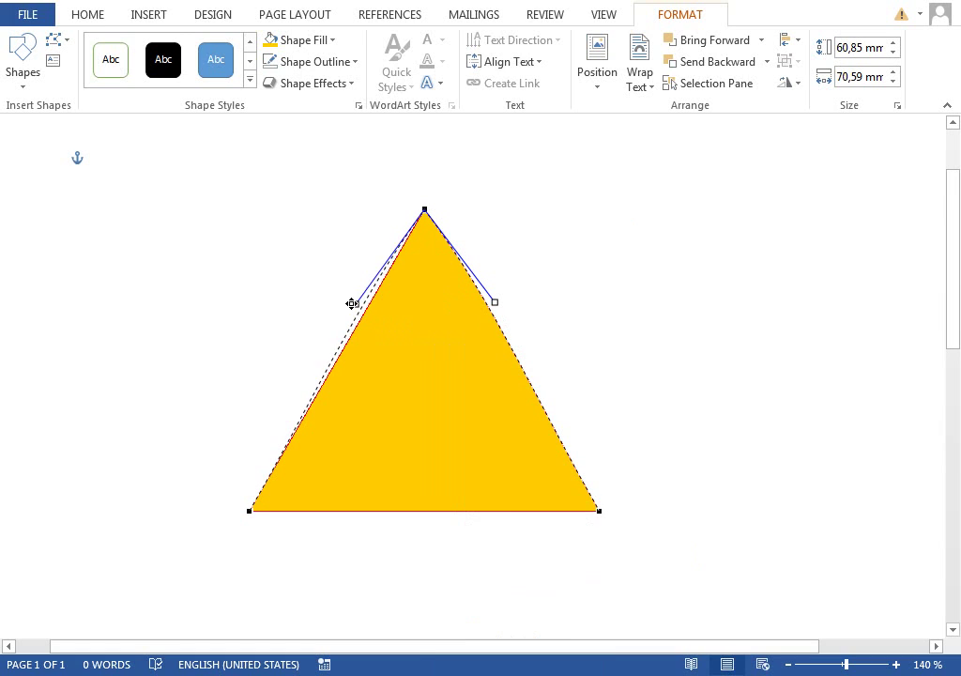
# Step: Bow the left, bottom and right sides outward from the two bottom vertices
pyautogui.click(248, 510)
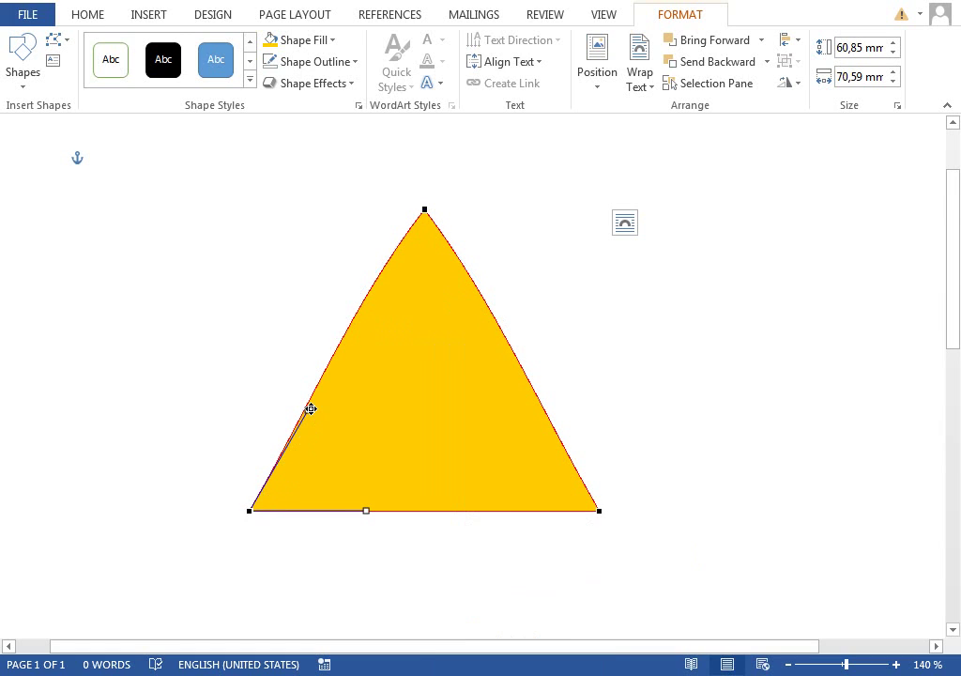
pyautogui.moveTo(311, 409); pyautogui.dragTo(298, 403)
pyautogui.moveTo(364, 510); pyautogui.dragTo(364, 521)
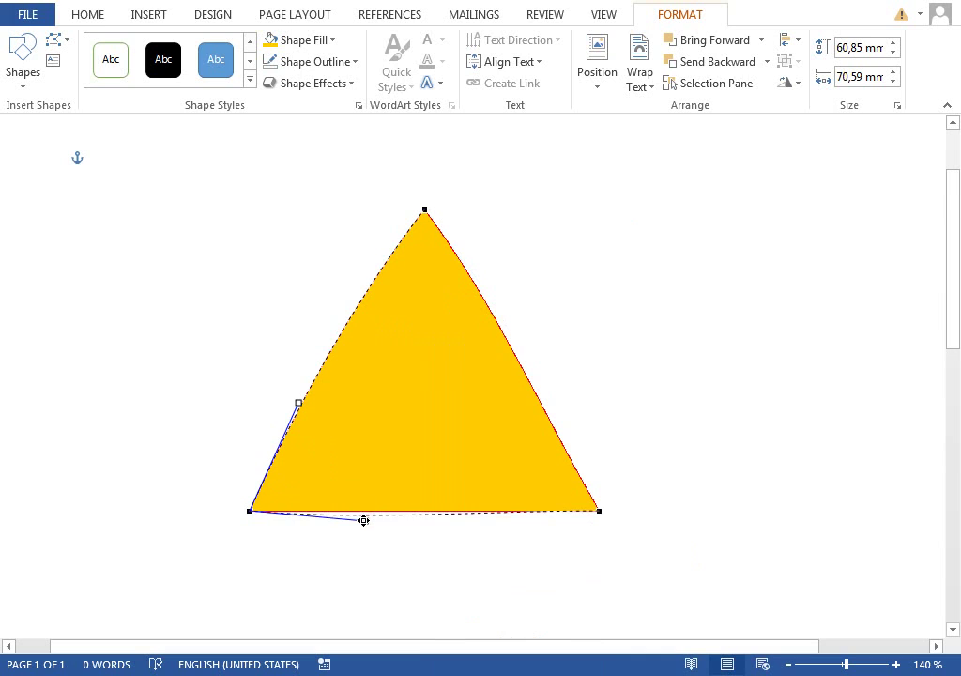
pyautogui.click(595, 512)
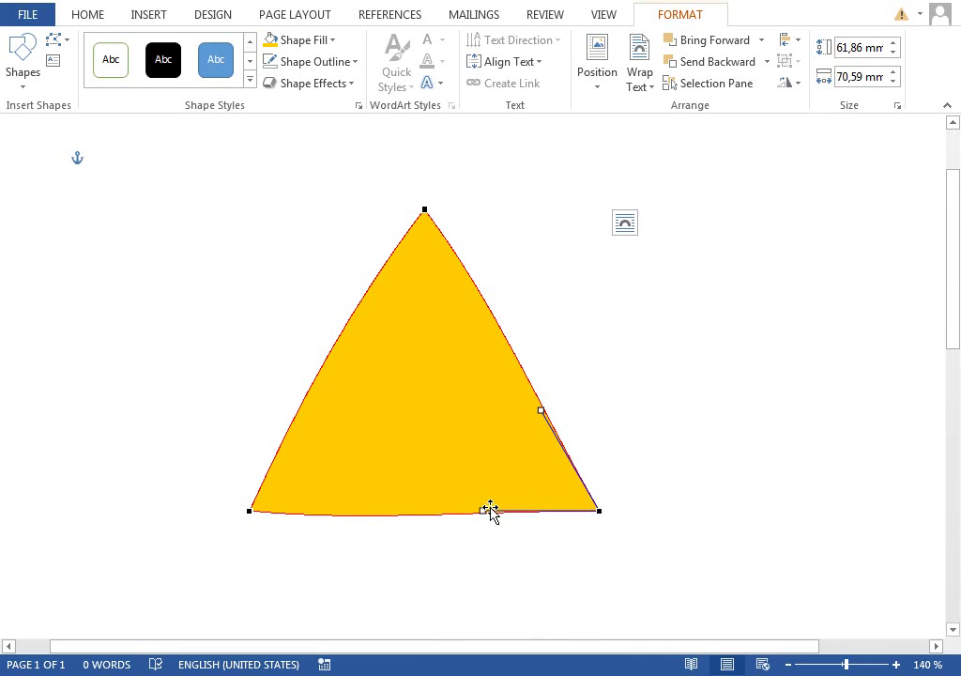
pyautogui.moveTo(491, 509); pyautogui.dragTo(490, 521)
pyautogui.moveTo(543, 407); pyautogui.dragTo(544, 398)
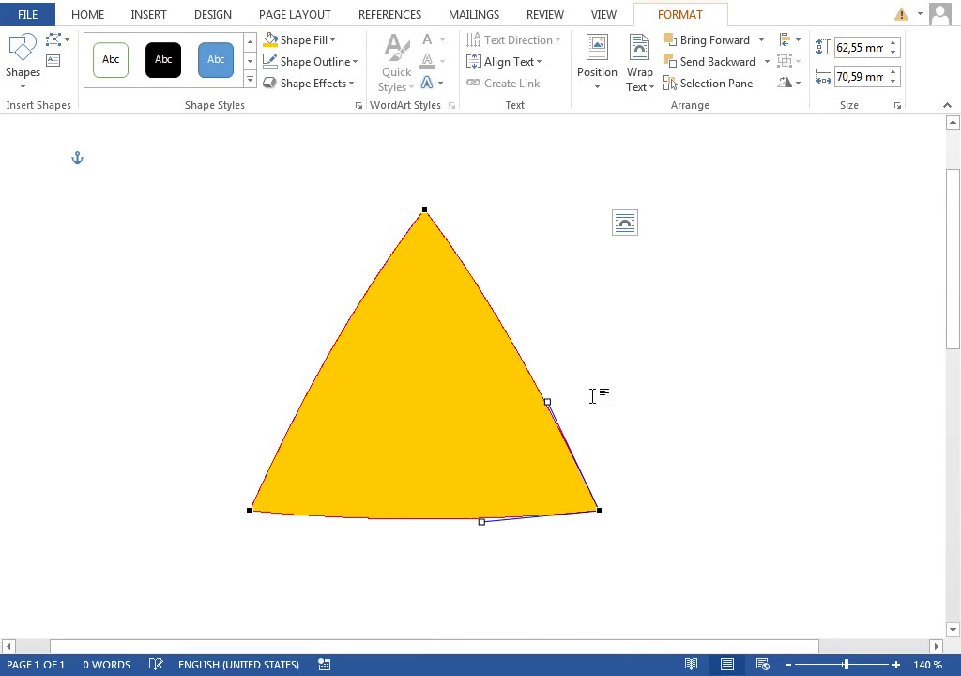
pyautogui.click(612, 388)
pyautogui.click(447, 404)
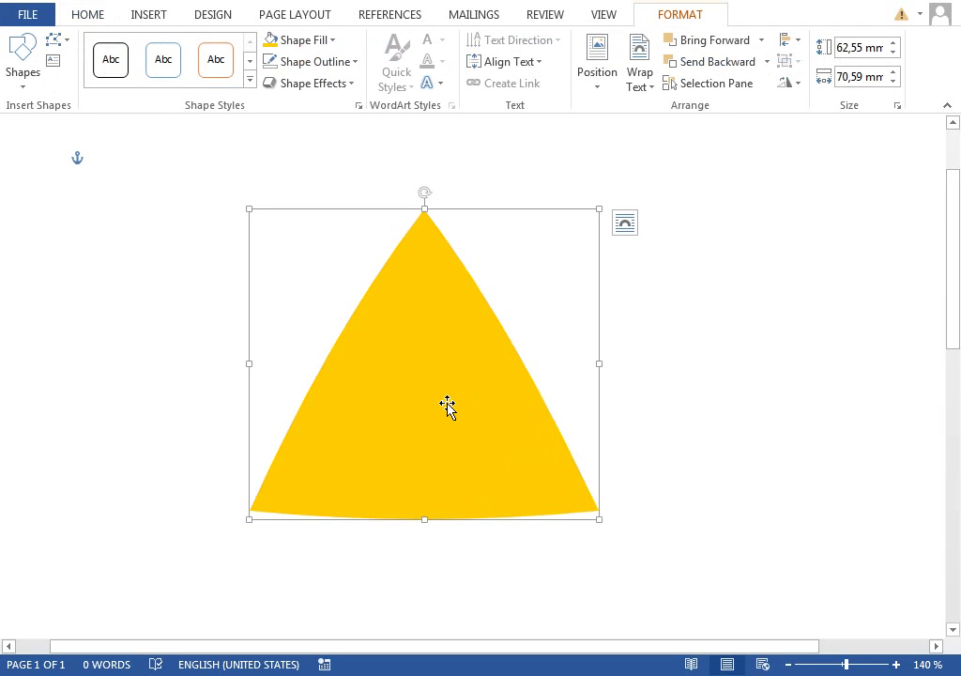
# Step: Paste three copies of the curved triangle, rotating and shifting each into a starburst
pyautogui.hotkey('ctrl', 'c')
pyautogui.hotkey('ctrl', 'v')
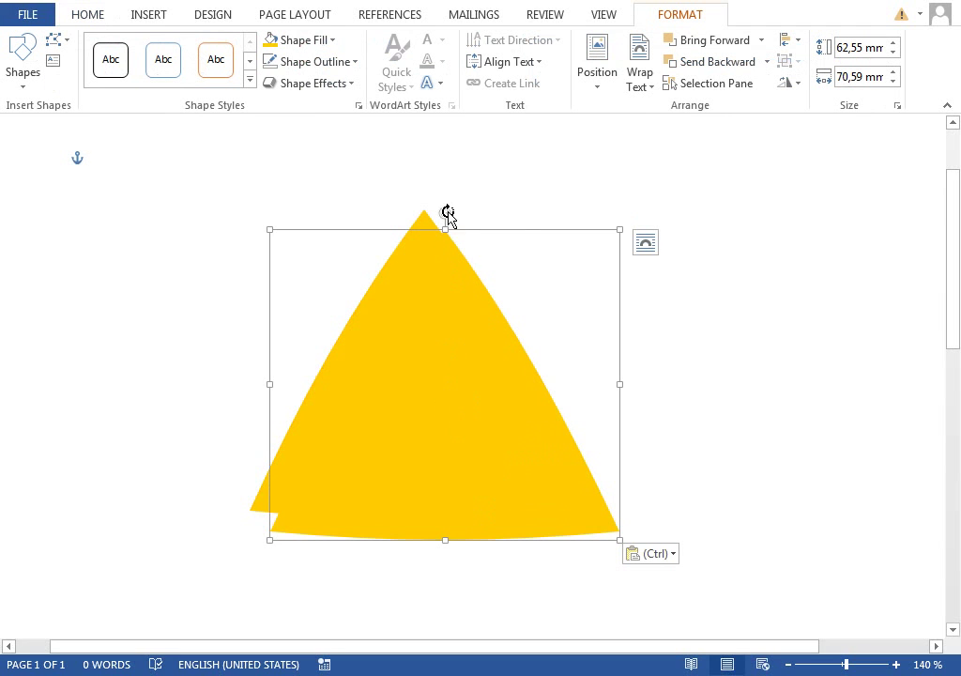
pyautogui.moveTo(448, 211)
pyautogui.mouseDown()
pyautogui.moveTo(612, 284)
pyautogui.moveTo(636, 324)
pyautogui.mouseUp()
pyautogui.moveTo(506, 337); pyautogui.dragTo(525, 328)
pyautogui.hotkey('ctrl', 'v')
pyautogui.moveTo(620, 294); pyautogui.dragTo(643, 417)
pyautogui.moveTo(576, 388)
pyautogui.mouseDown()
pyautogui.moveTo(543, 386)
pyautogui.moveTo(558, 388)
pyautogui.mouseUp()
pyautogui.hotkey('ctrl', 'v')
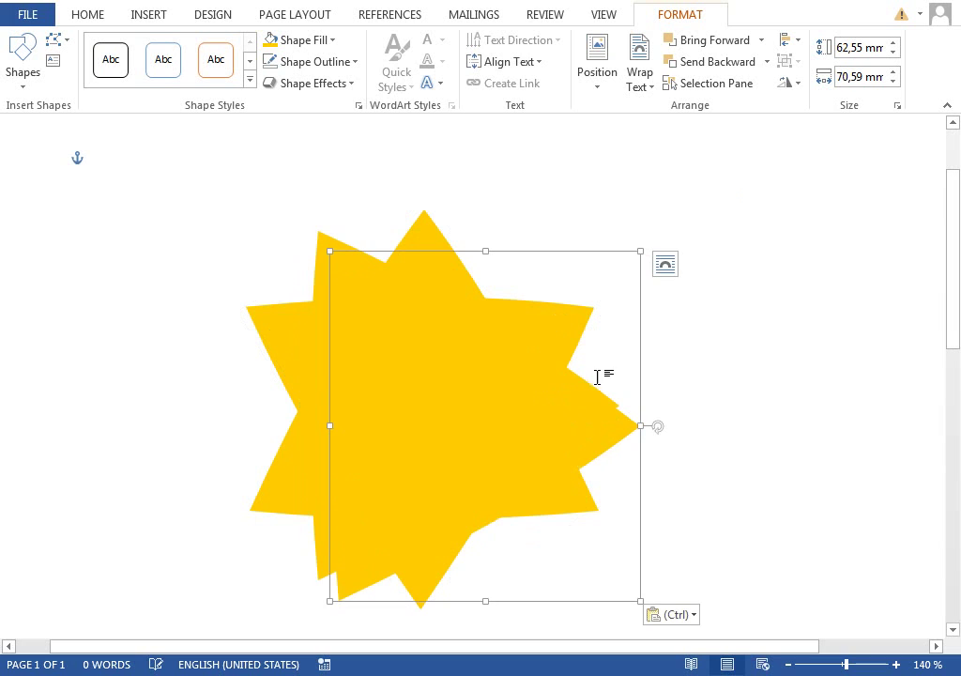
pyautogui.moveTo(657, 424)
pyautogui.mouseDown()
pyautogui.moveTo(519, 544)
pyautogui.moveTo(554, 564)
pyautogui.mouseUp()
pyautogui.moveTo(491, 291); pyautogui.dragTo(500, 286)
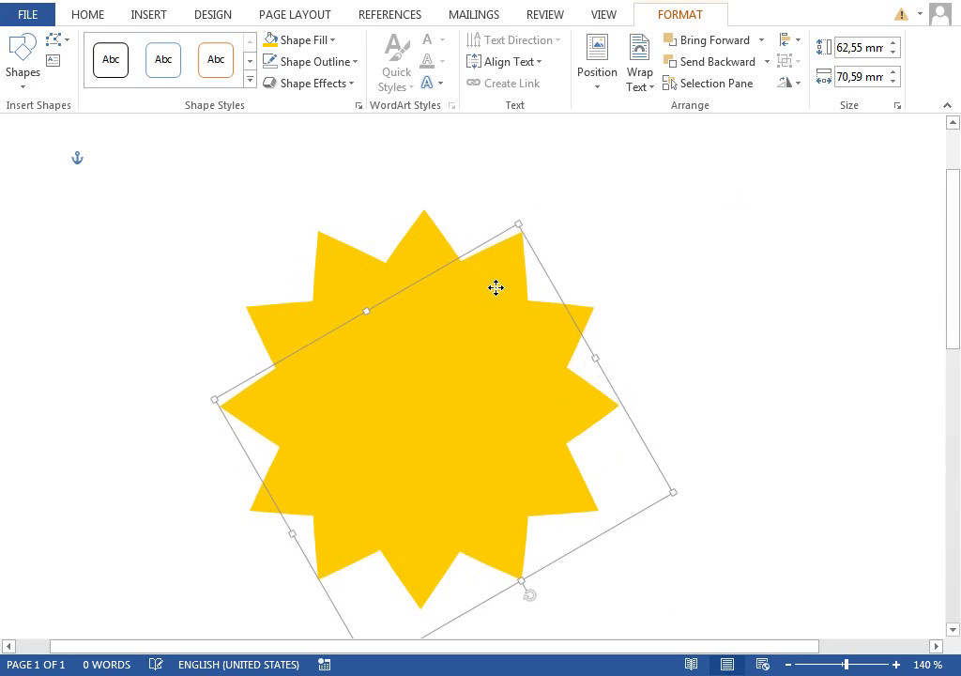
# Step: Draw a 12-point star over the triangle starburst
pyautogui.click(675, 308)
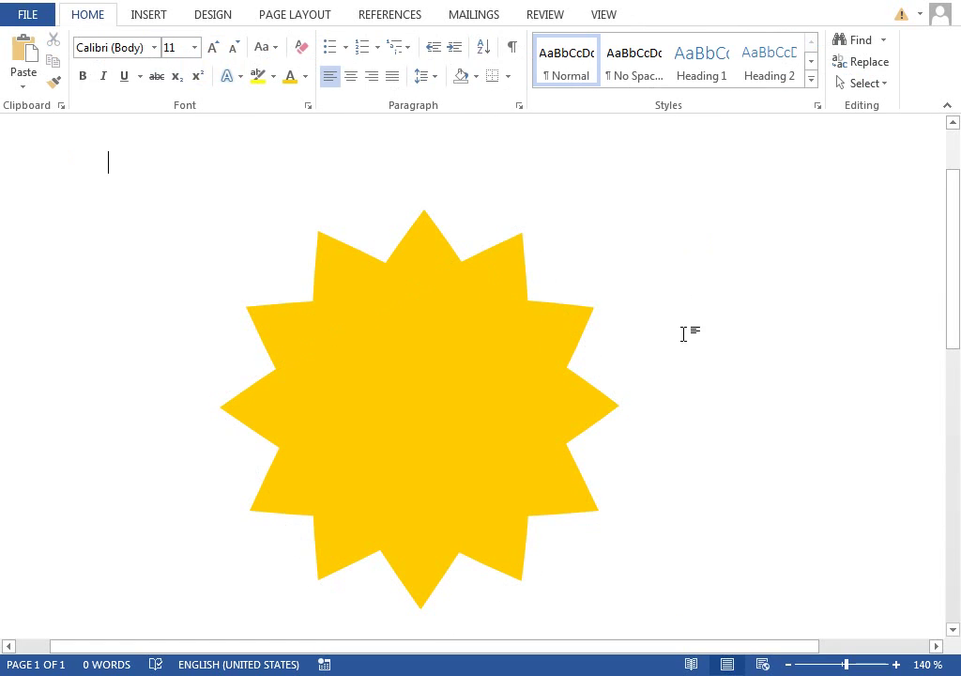
pyautogui.hscroll(3, 551, 644)
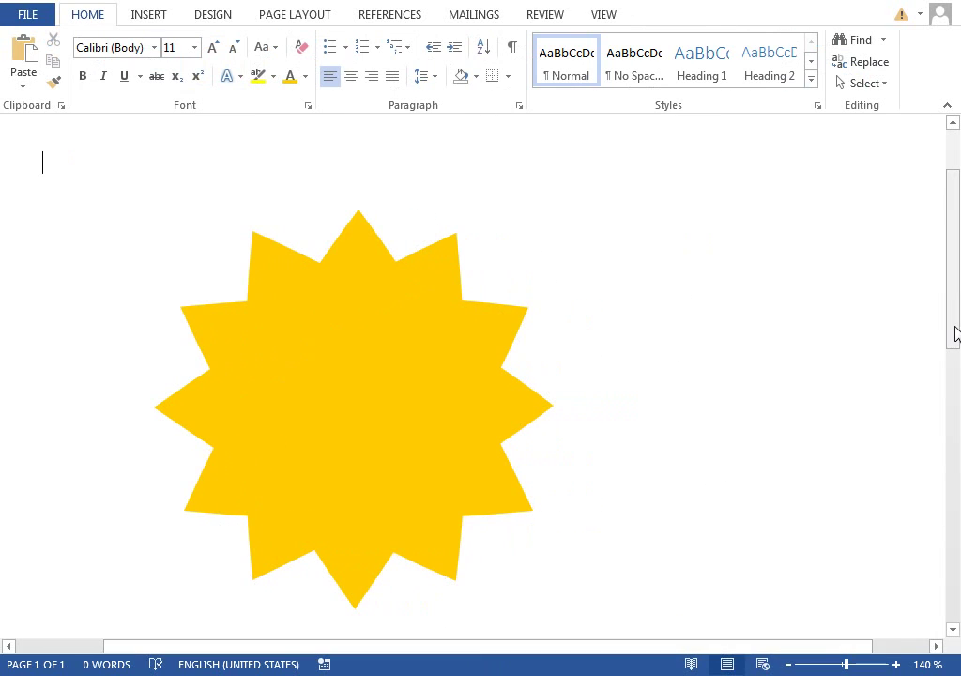
pyautogui.moveTo(955, 323); pyautogui.dragTo(957, 332)
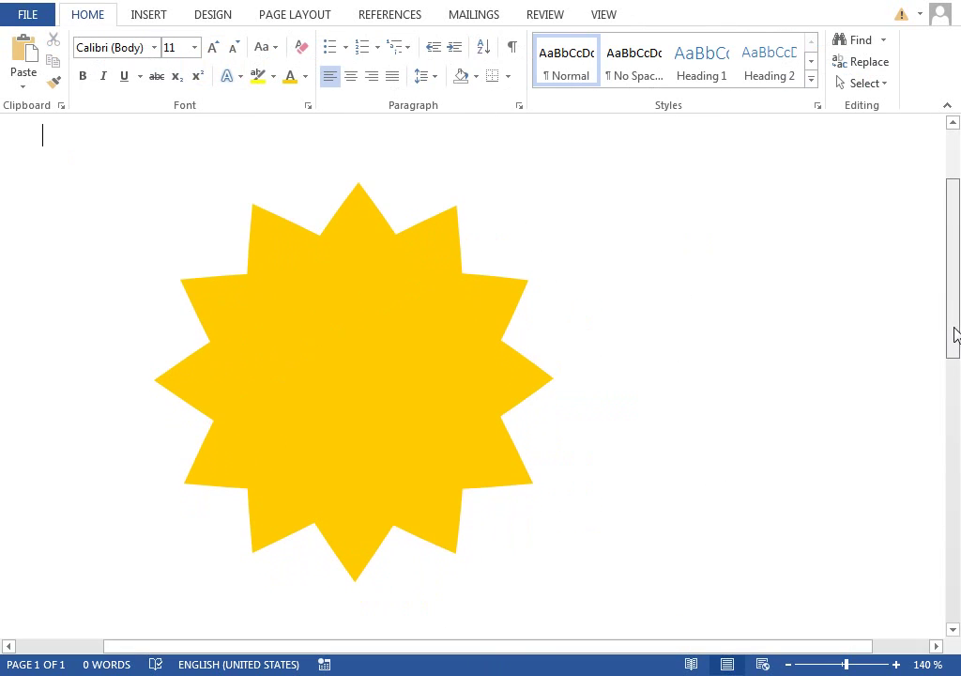
pyautogui.click(159, 21)
pyautogui.click(257, 64)
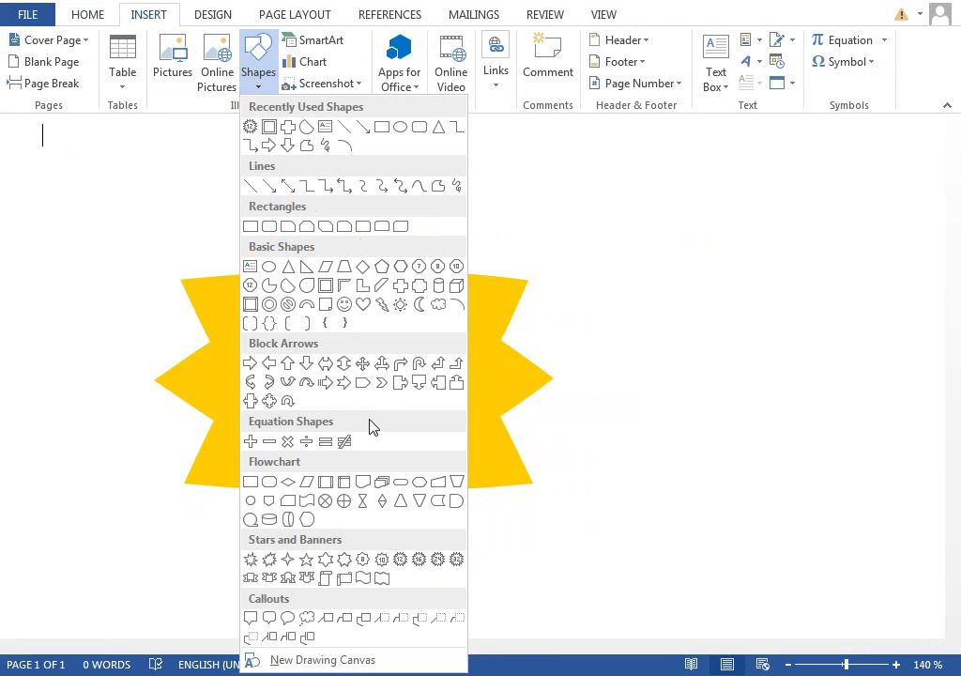
pyautogui.click(401, 561)
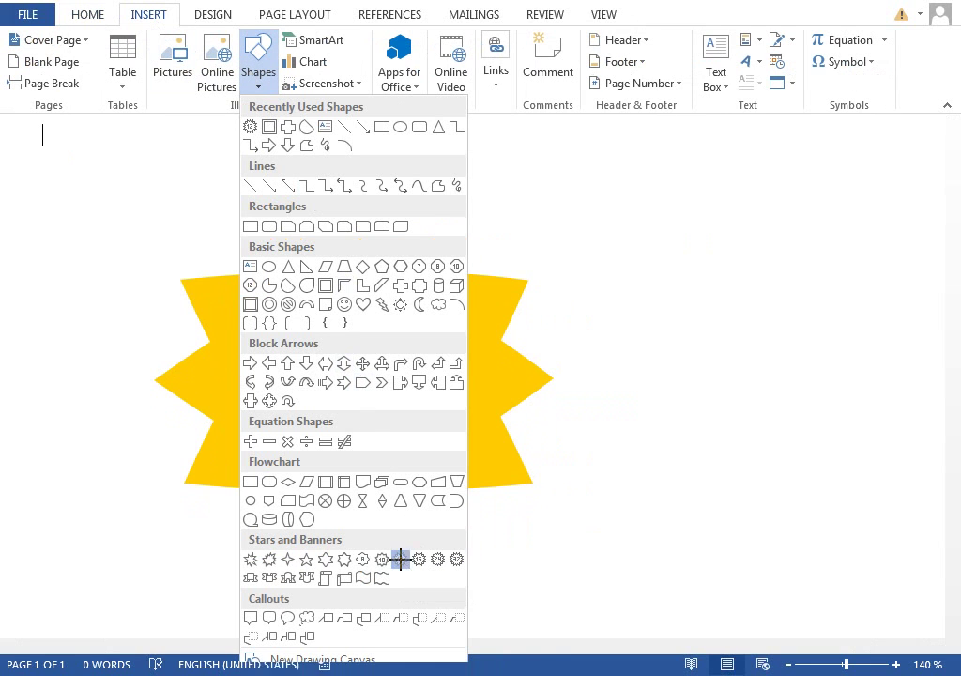
pyautogui.moveTo(177, 201)
pyautogui.mouseDown()
pyautogui.moveTo(463, 452)
pyautogui.moveTo(564, 590)
pyautogui.mouseUp()
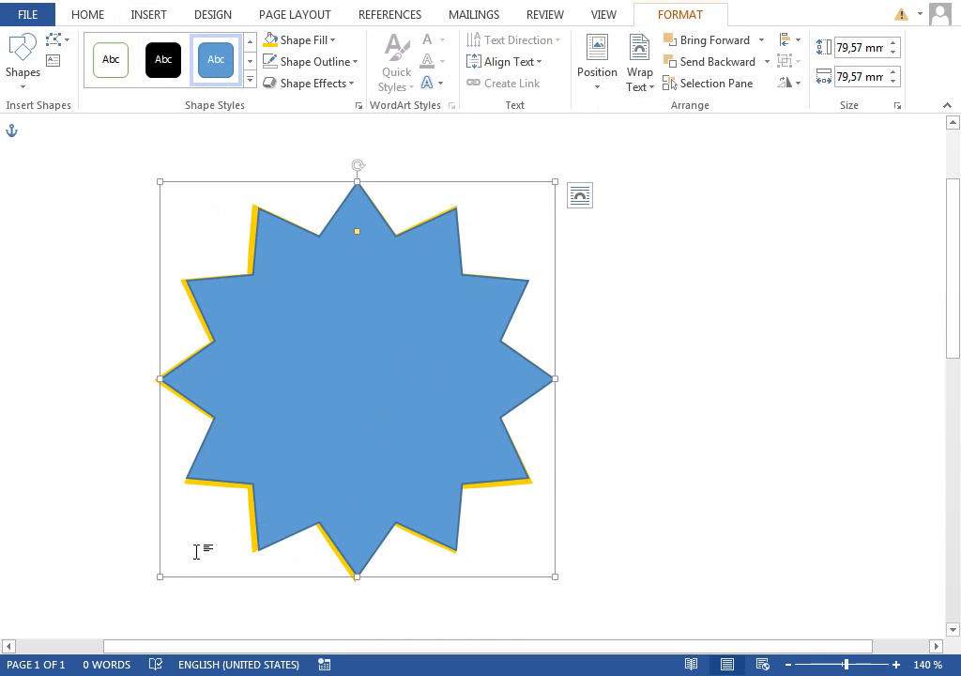
pyautogui.moveTo(155, 576); pyautogui.dragTo(155, 581)
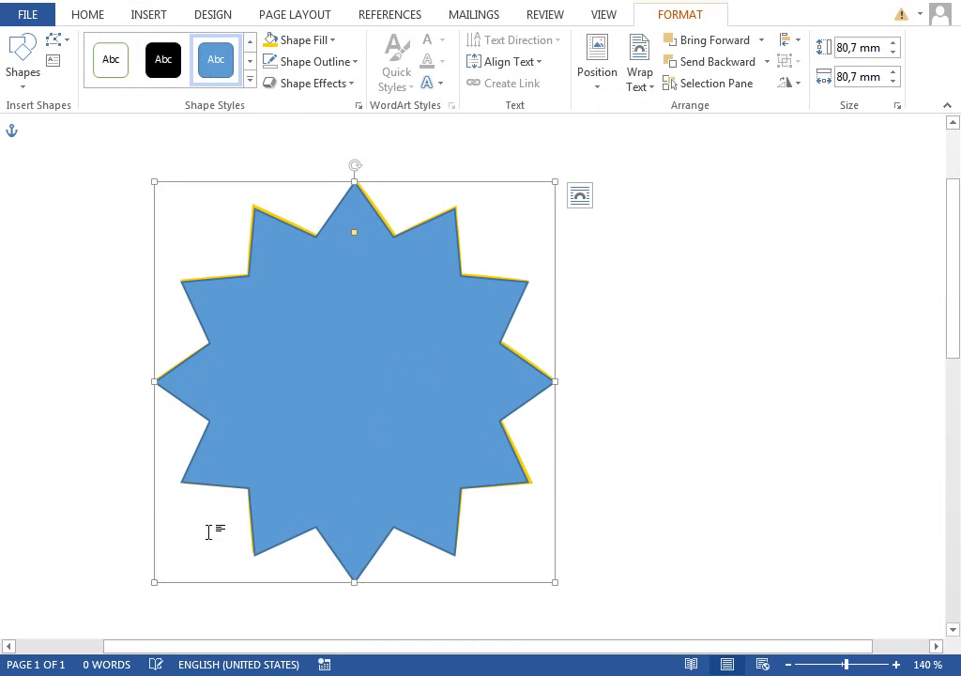
# Step: Send the star to the back and select the upright triangle
pyautogui.rightClick(371, 366)
pyautogui.click(451, 541)
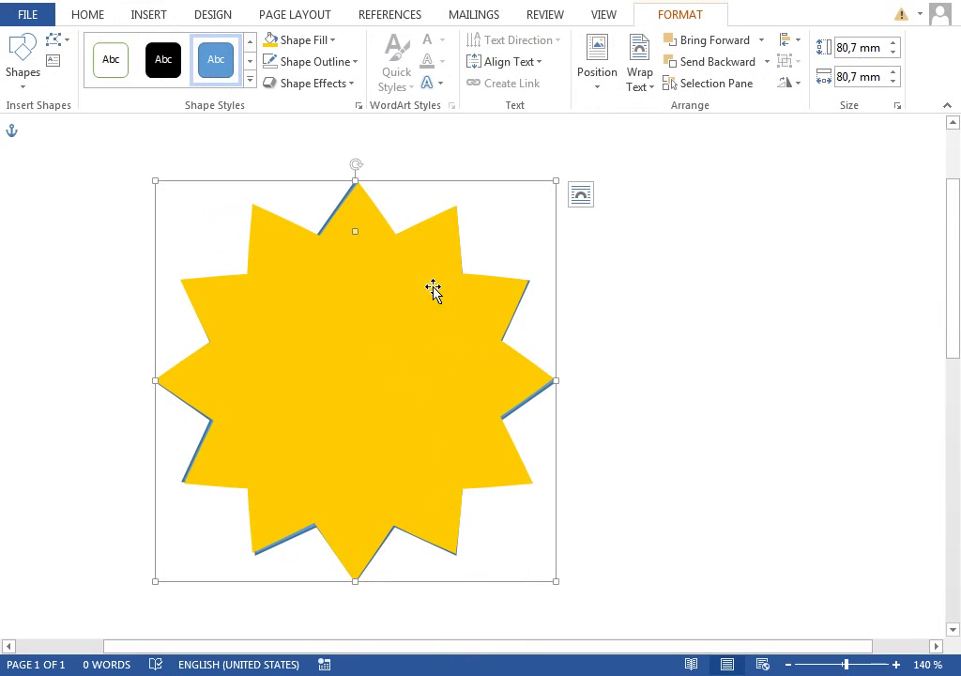
pyautogui.click(383, 242)
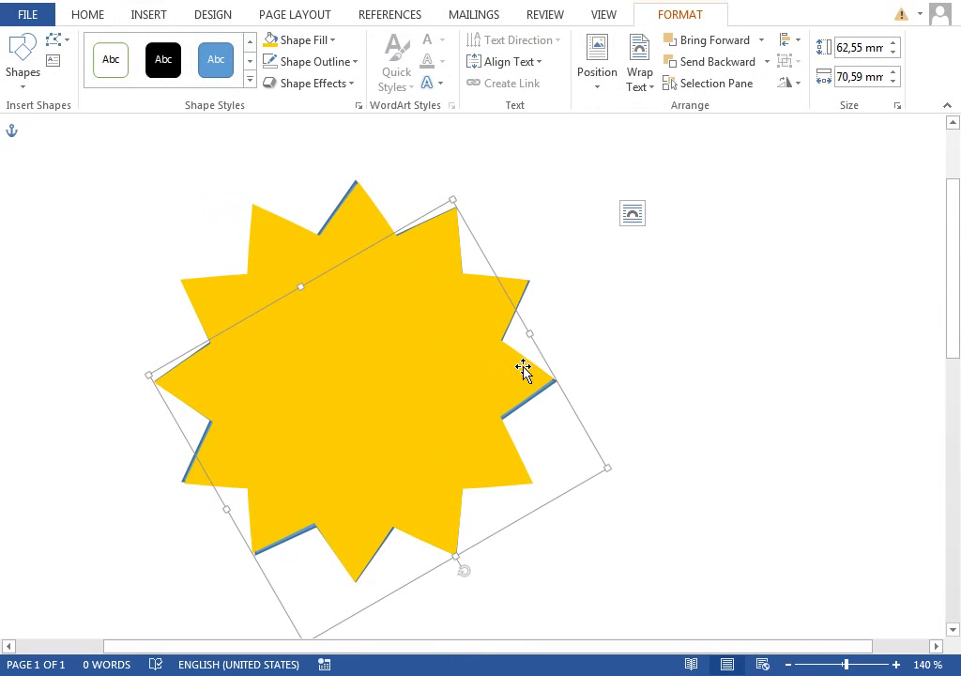
pyautogui.hotkey('ctrl', 'z')
pyautogui.hotkey('ctrl', 'y')
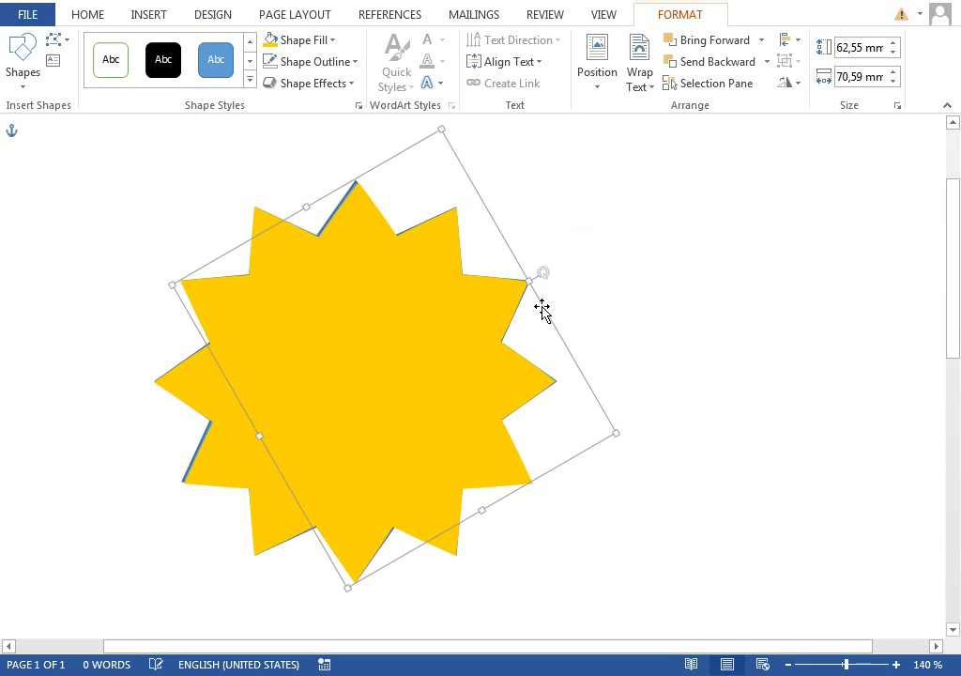
pyautogui.hotkey('ctrl', 'z')
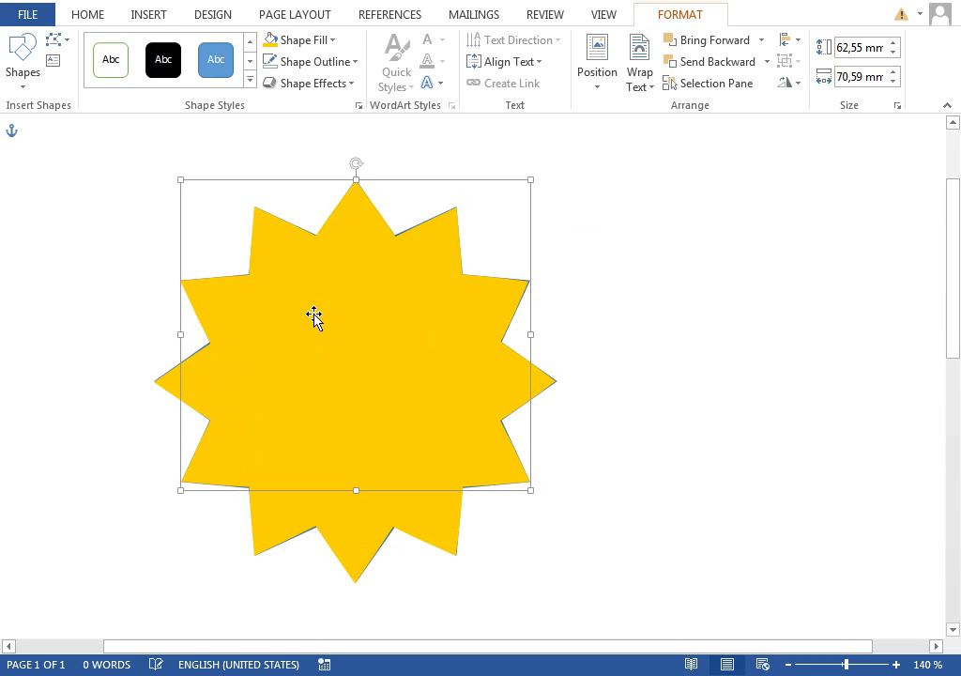
pyautogui.click(361, 241)
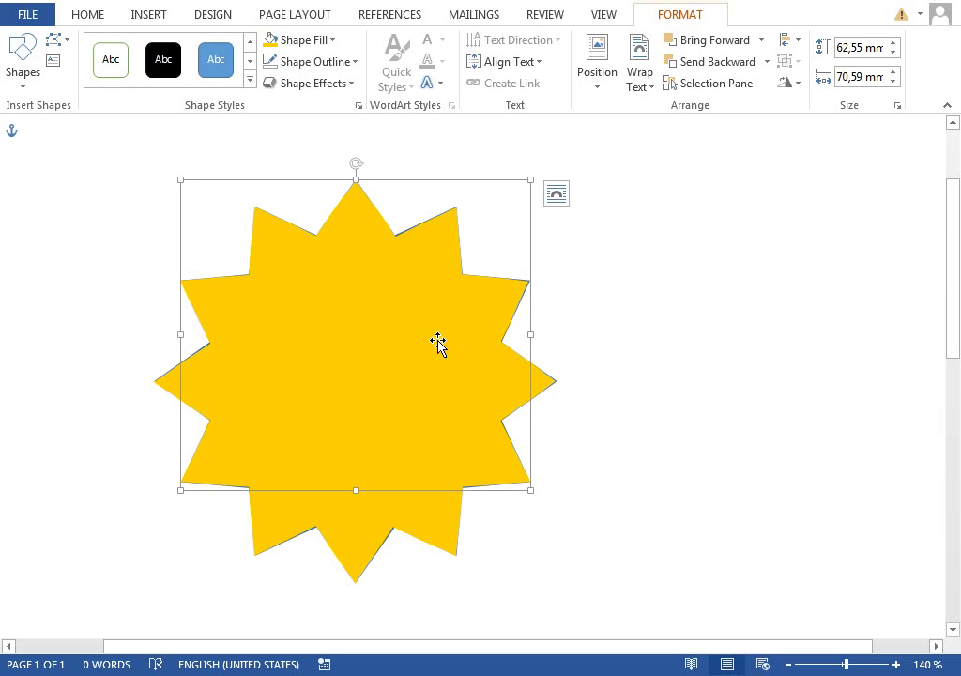
pyautogui.click(88, 15)
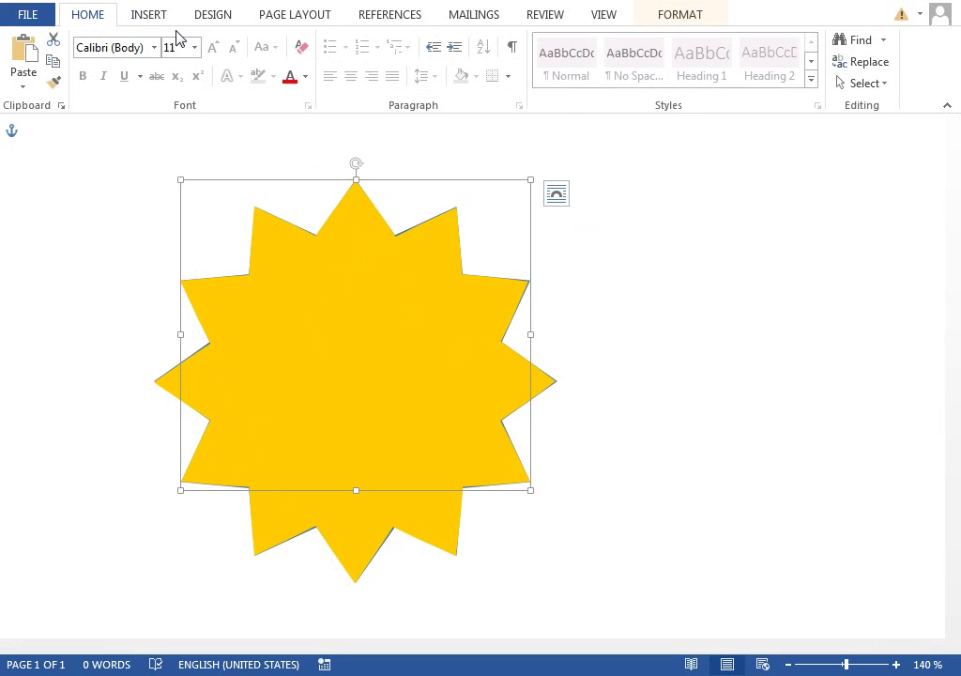
# Step: Delete the 12-Point Star 18 object using the Selection pane
pyautogui.click(859, 84)
pyautogui.click(770, 174)
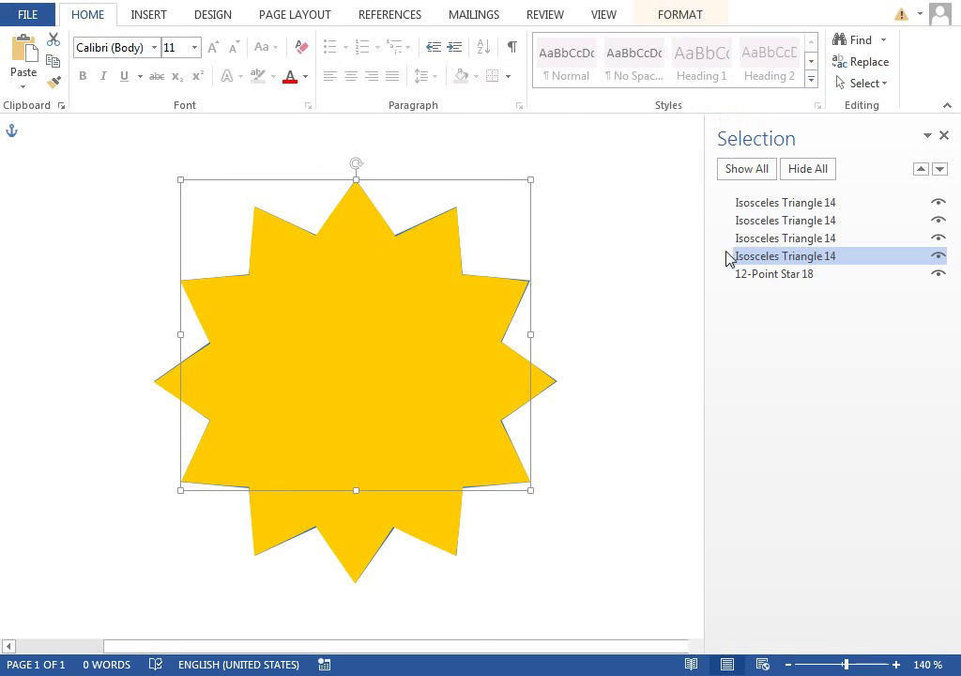
pyautogui.click(784, 274)
pyautogui.press('Delete')
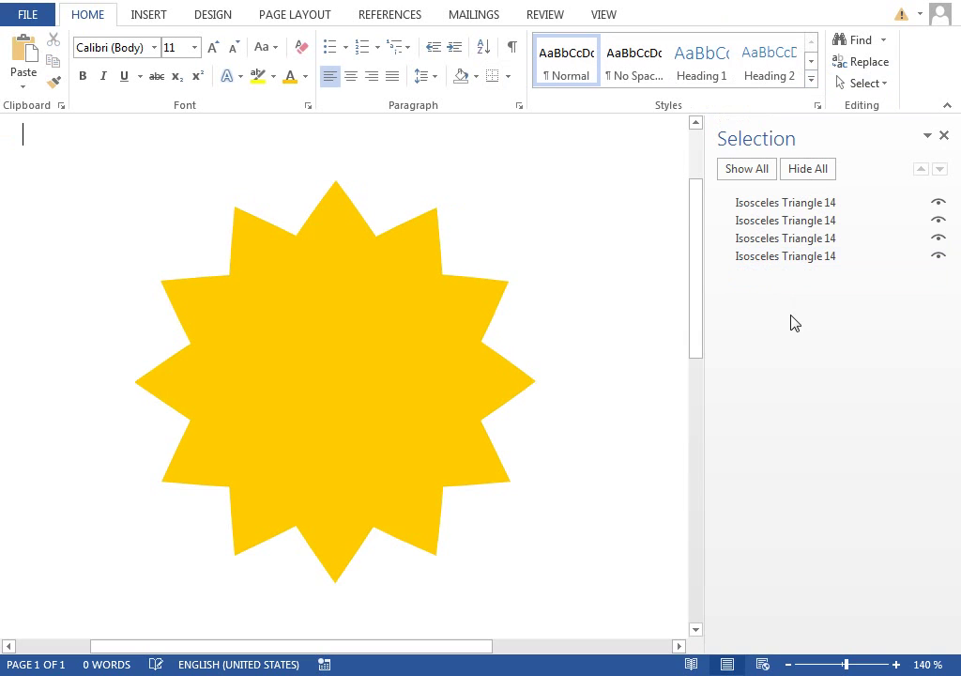
pyautogui.click(944, 136)
# Step: Reopen the Selection pane and hide the other triangles, leaving one visible
pyautogui.click(339, 355)
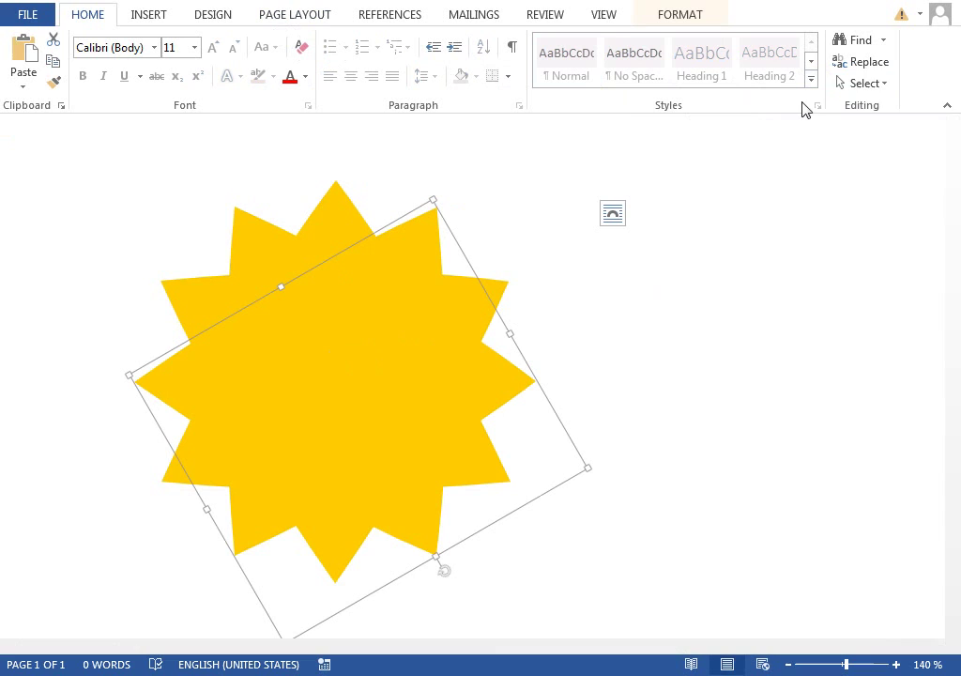
pyautogui.click(858, 83)
pyautogui.click(772, 174)
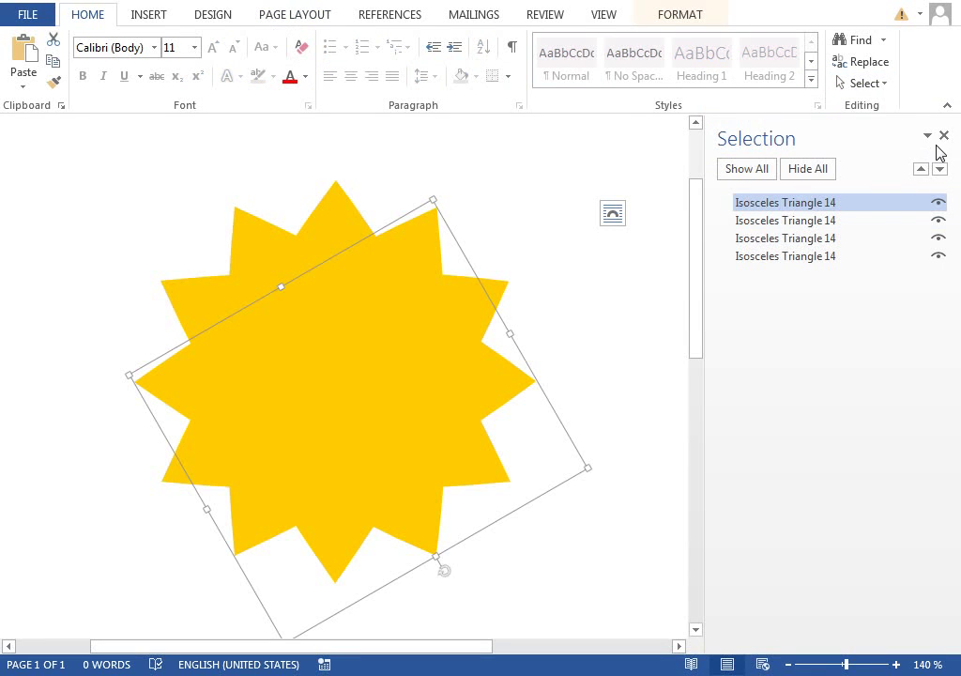
pyautogui.click(939, 220)
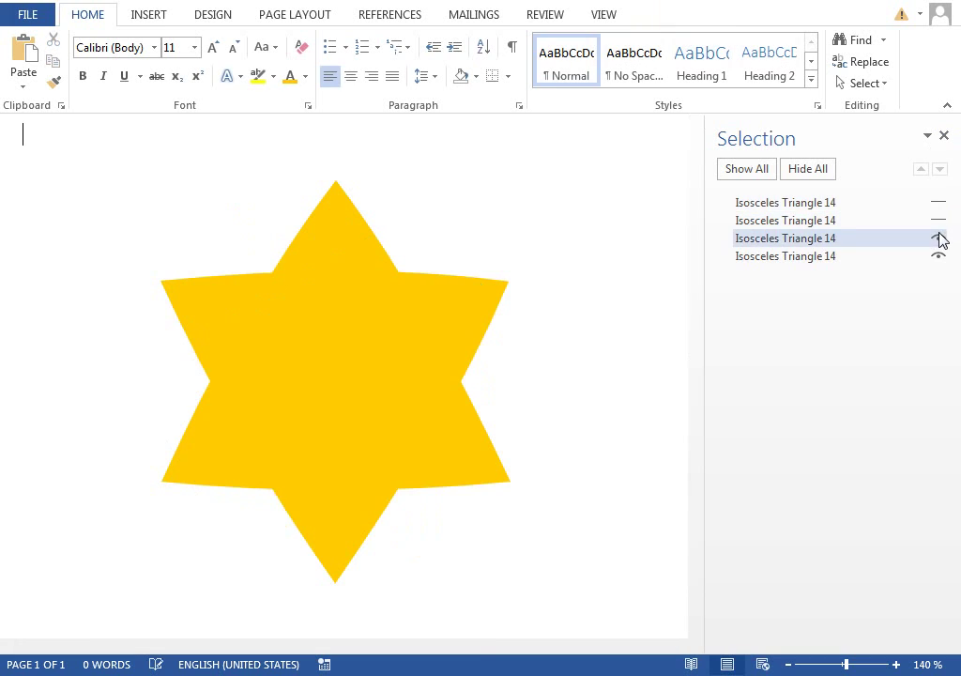
pyautogui.click(391, 329)
# Step: Give the visible triangle a gradient fill in the Format Shape panel
pyautogui.rightClick(349, 323)
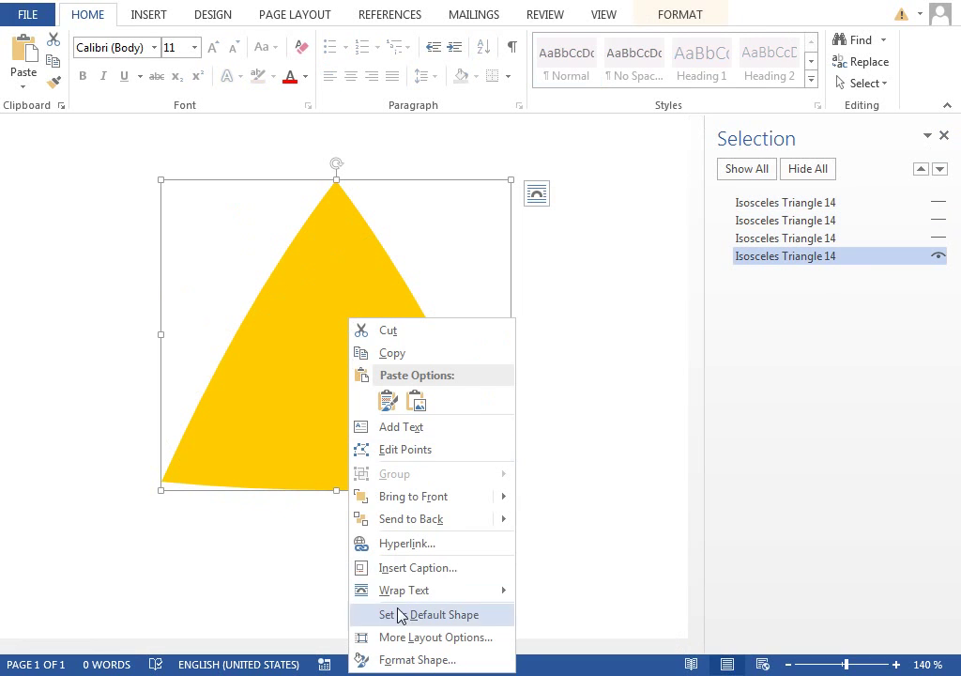
pyautogui.click(413, 660)
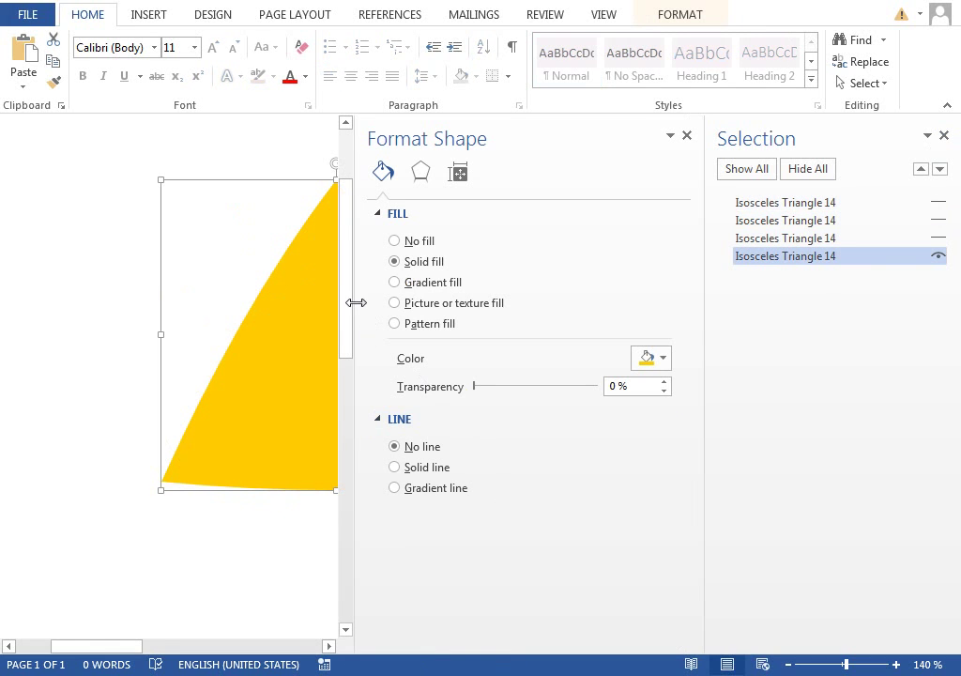
pyautogui.moveTo(355, 302)
pyautogui.mouseDown()
pyautogui.moveTo(474, 302)
pyautogui.moveTo(413, 290)
pyautogui.mouseUp()
pyautogui.click(534, 283)
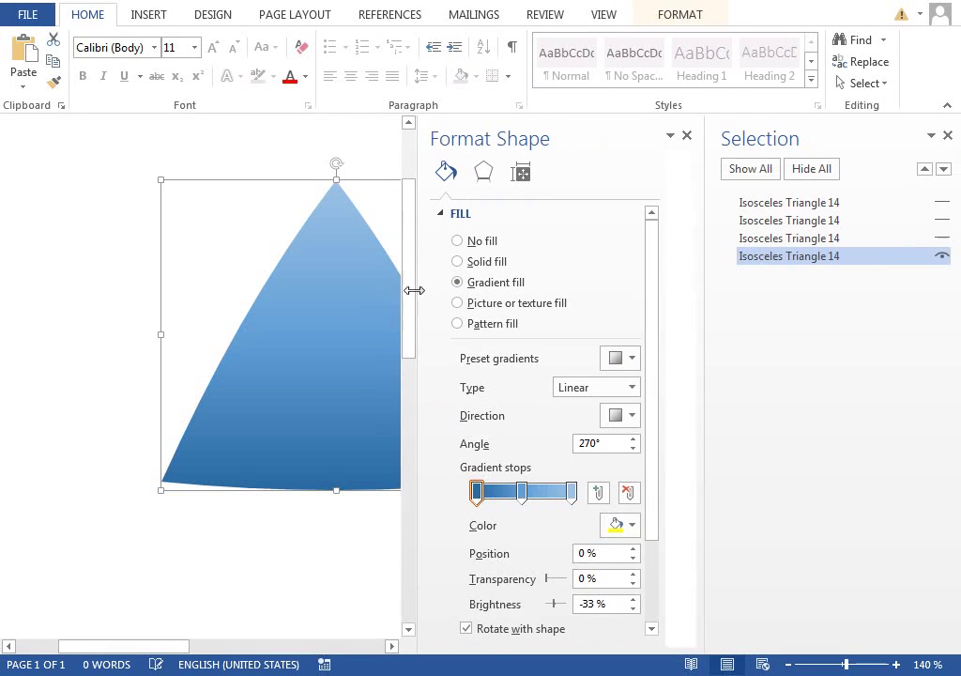
pyautogui.moveTo(183, 646); pyautogui.dragTo(225, 646)
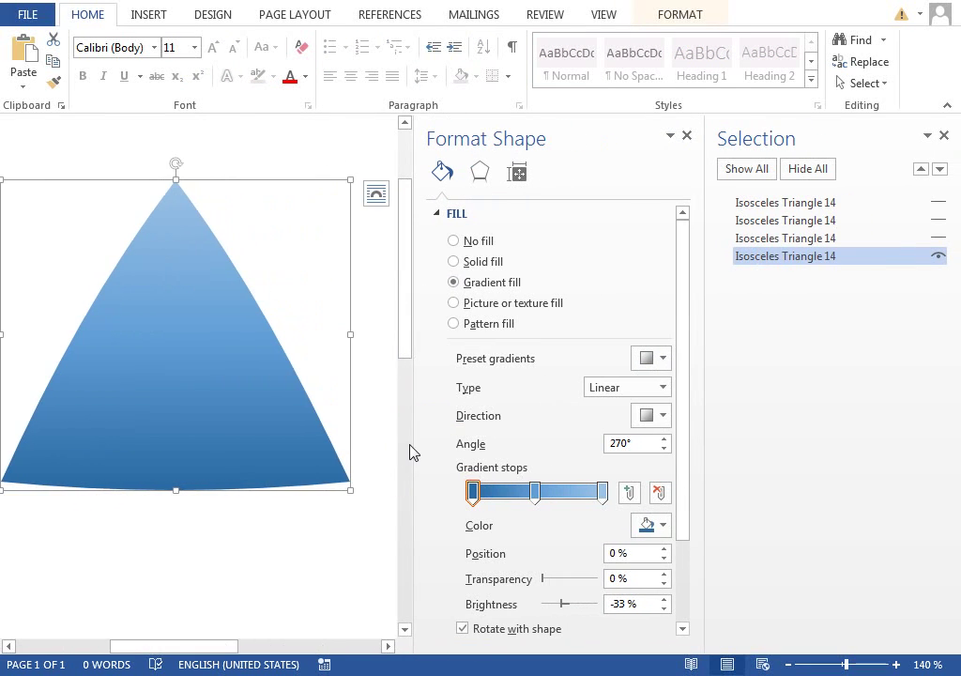
pyautogui.moveTo(414, 444); pyautogui.dragTo(393, 444)
pyautogui.moveTo(151, 653); pyautogui.dragTo(193, 646)
# Step: Set the gradient type to Path and remove the middle gradient stop
pyautogui.click(663, 387)
pyautogui.click(622, 463)
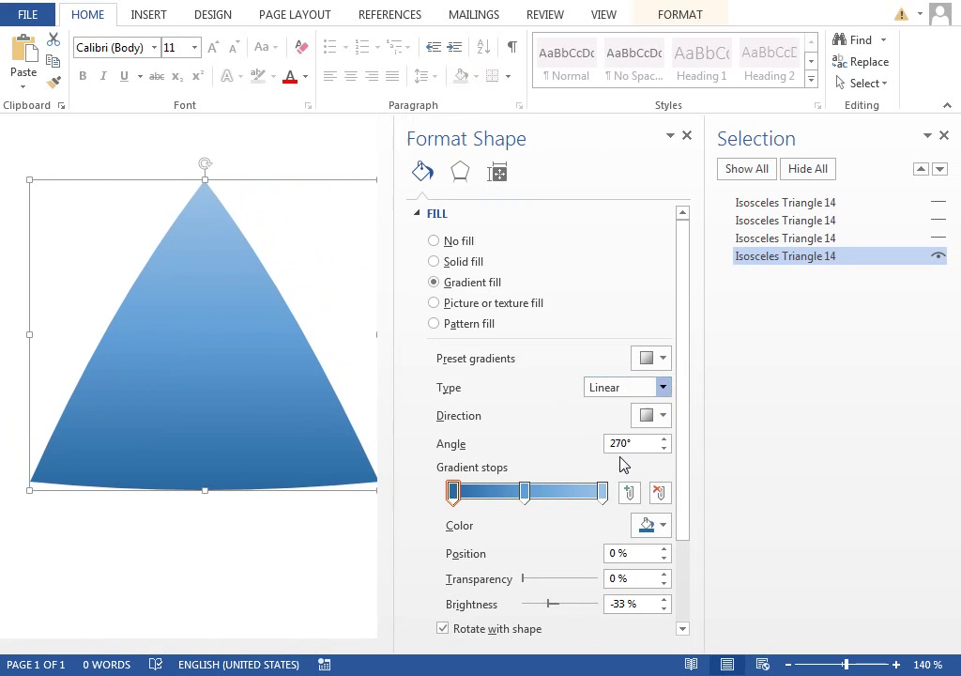
pyautogui.scroll(-3, 692, 403)
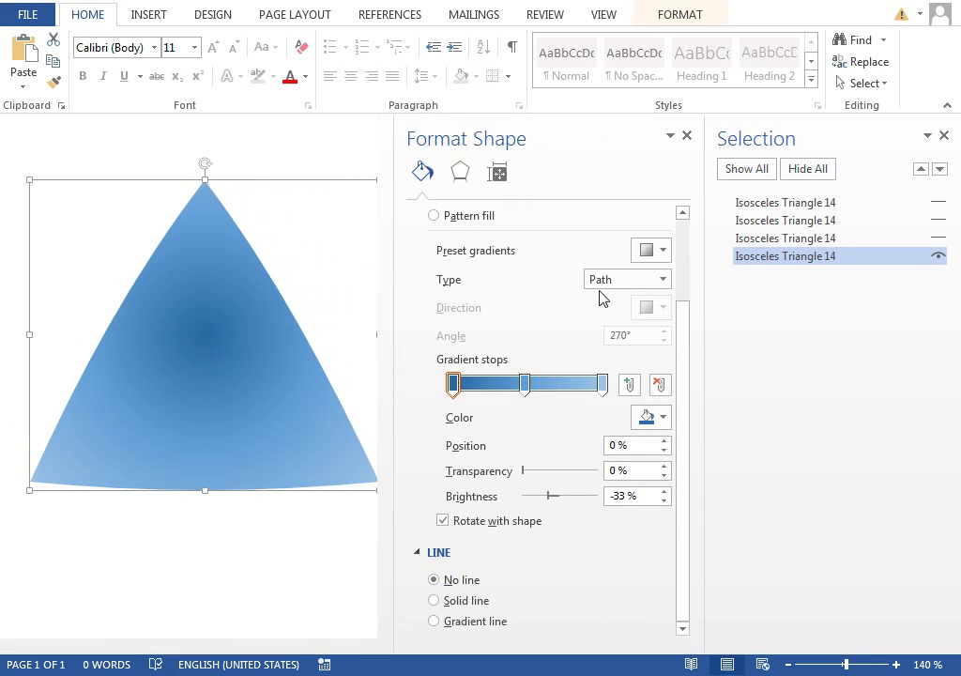
pyautogui.click(612, 281)
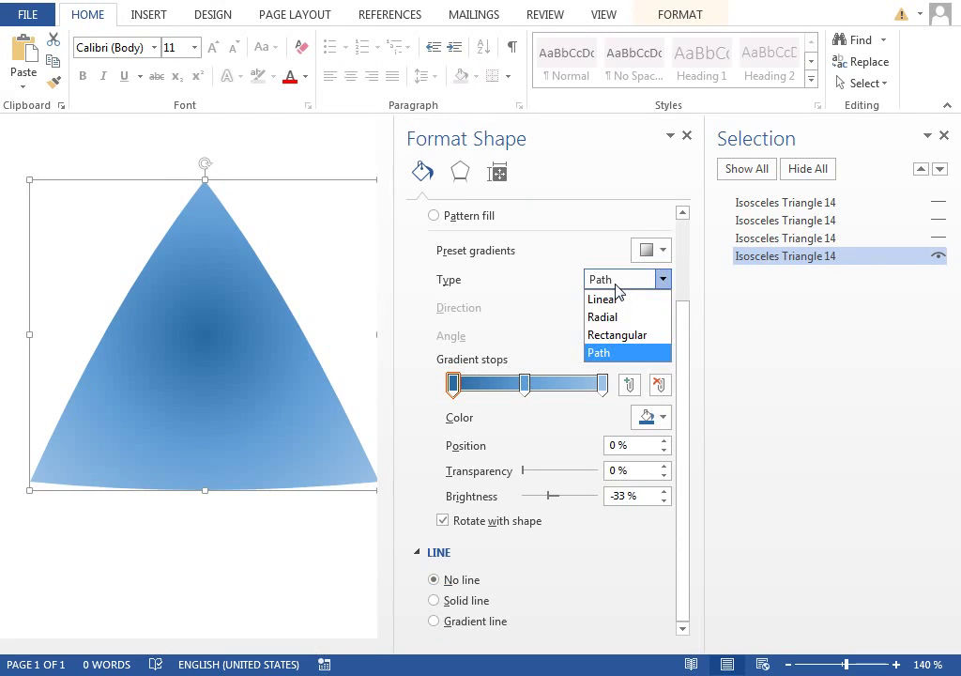
pyautogui.click(600, 352)
pyautogui.moveTo(527, 385); pyautogui.dragTo(599, 404)
# Step: Make both gradient stops gold, with the inner stop at 100% transparency
pyautogui.click(601, 383)
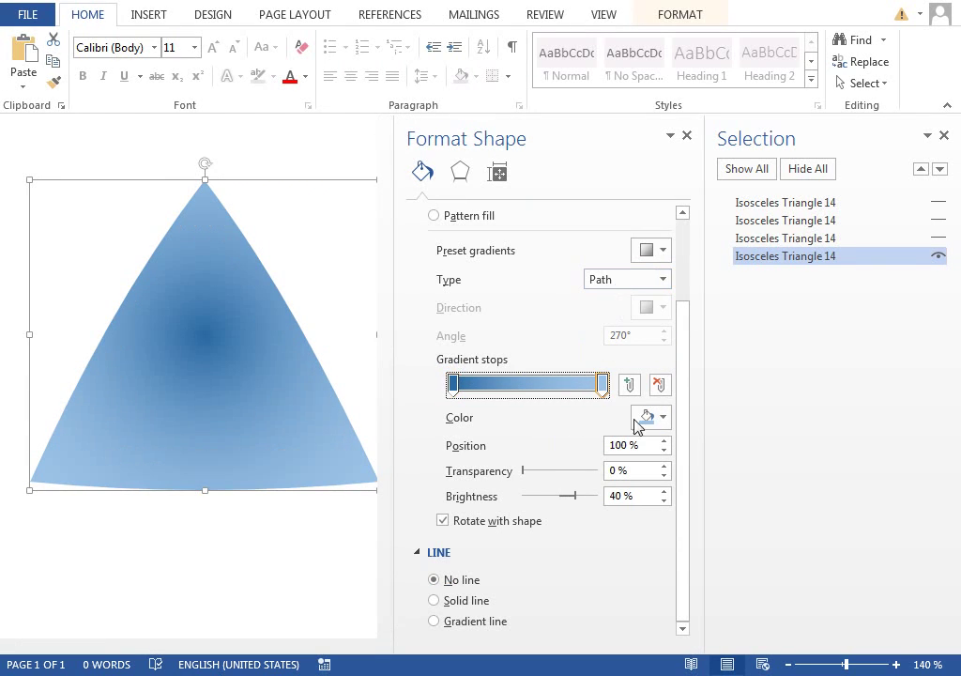
pyautogui.click(647, 417)
pyautogui.click(640, 602)
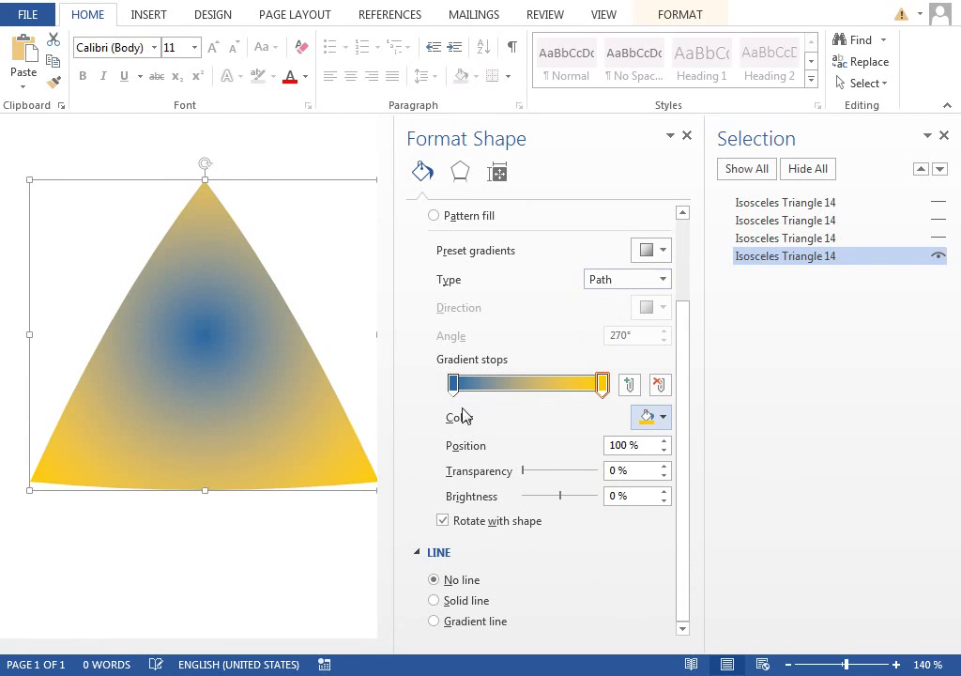
pyautogui.click(453, 383)
pyautogui.click(647, 417)
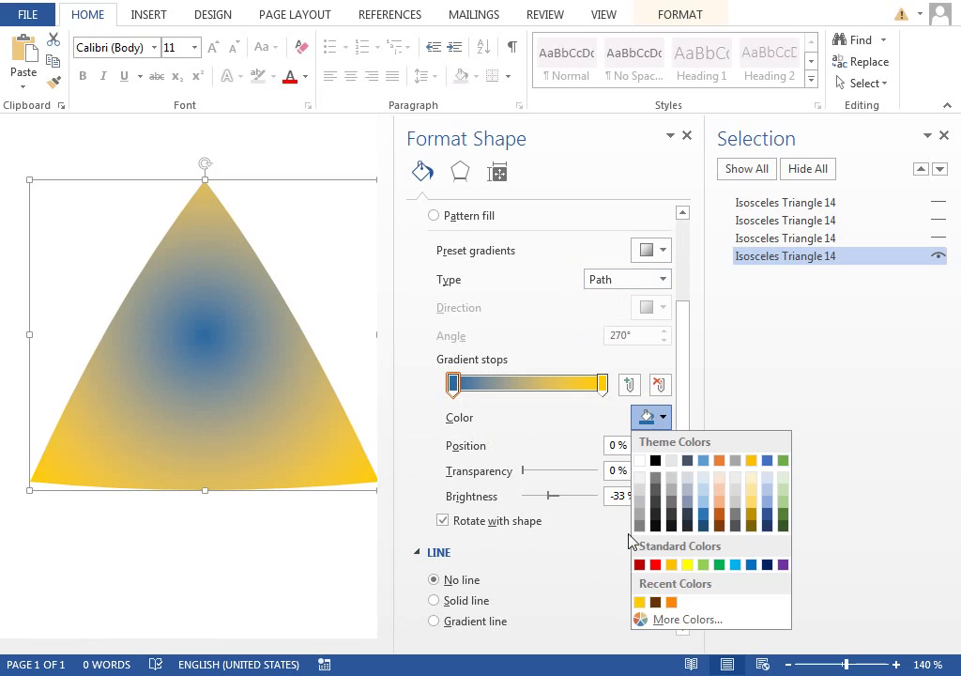
pyautogui.click(640, 603)
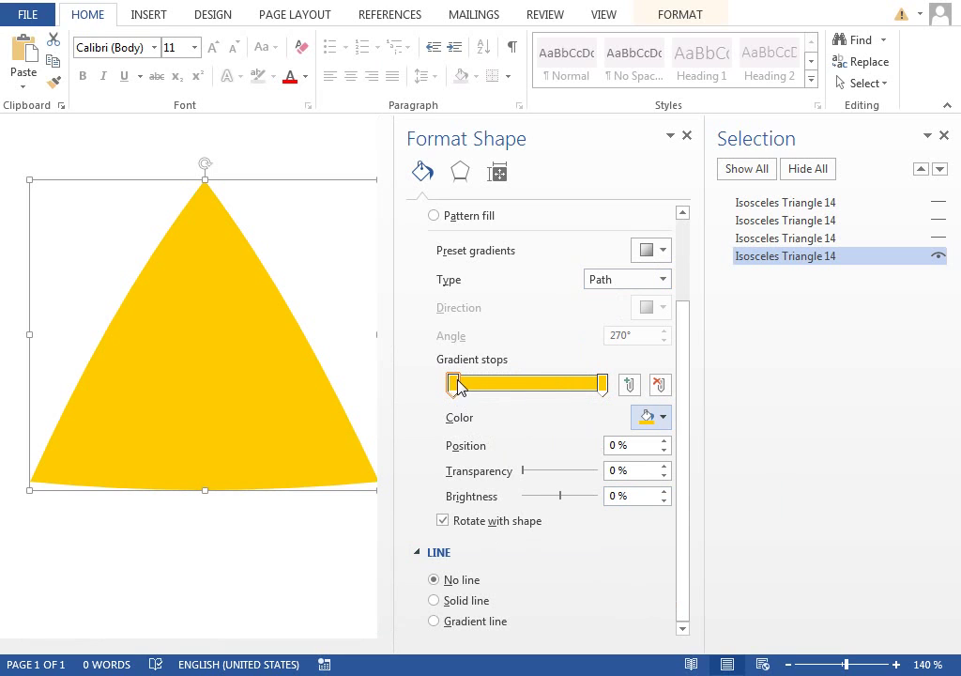
pyautogui.moveTo(522, 472); pyautogui.dragTo(614, 477)
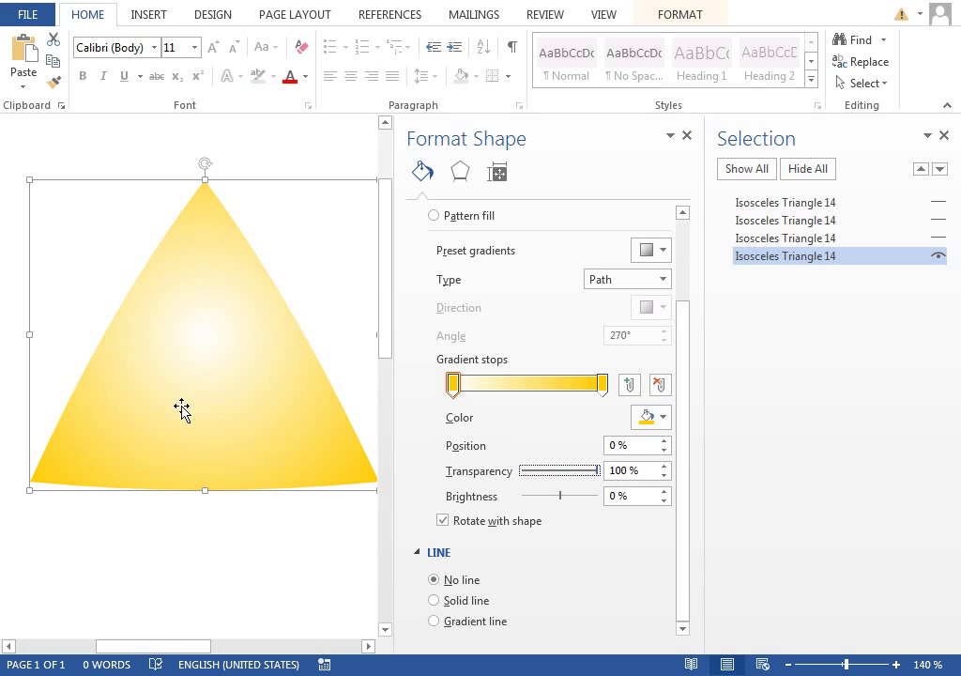
# Step: Unhide the other three triangles and give each the same gold gradient
pyautogui.click(771, 241)
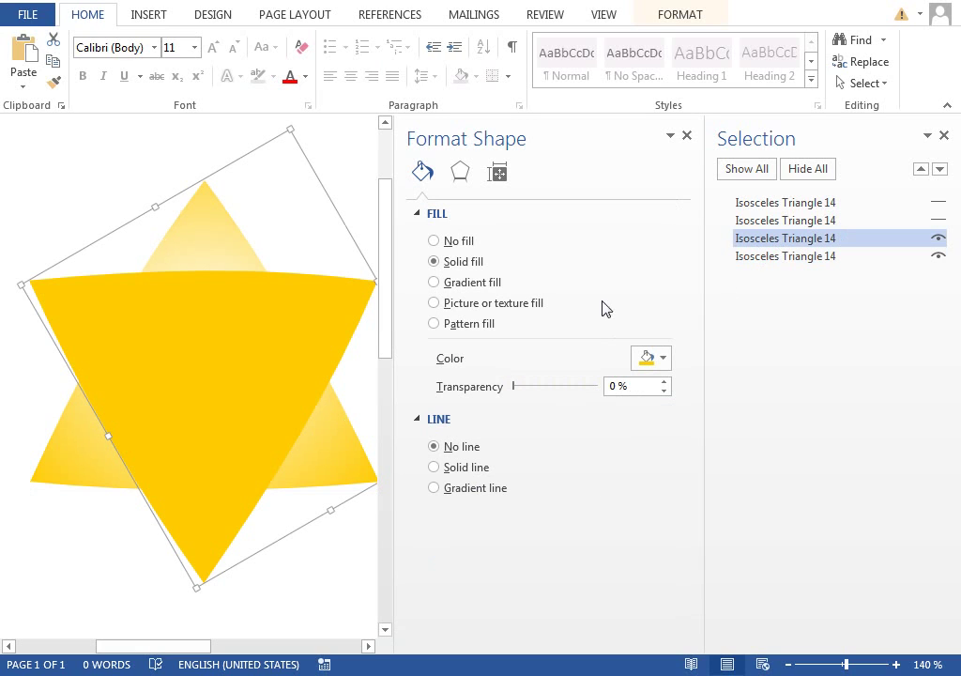
pyautogui.click(480, 283)
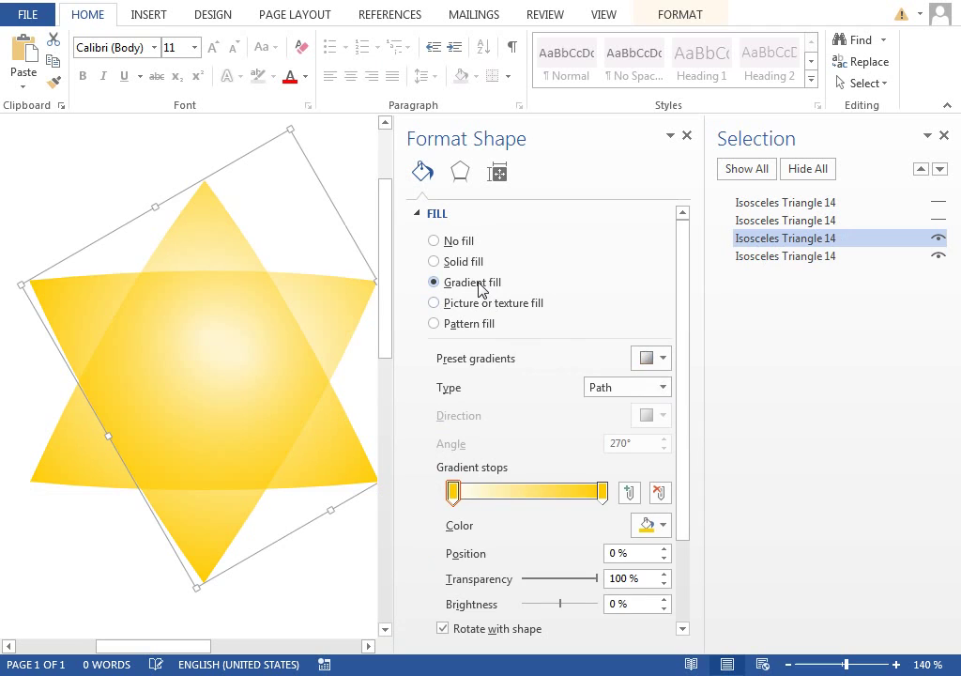
pyautogui.click(783, 219)
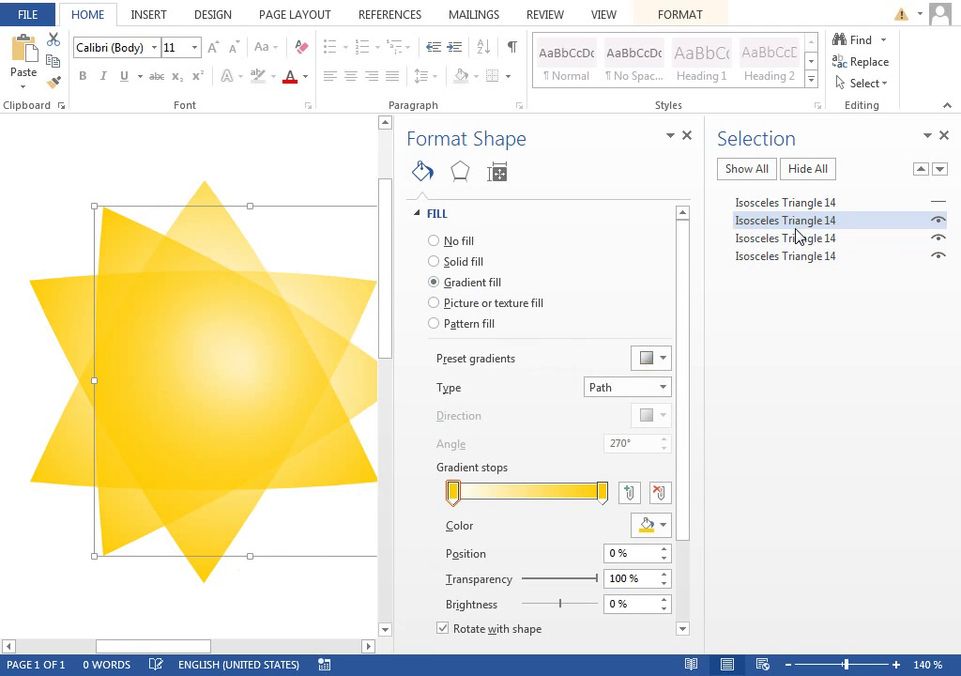
pyautogui.click(785, 202)
pyautogui.click(480, 283)
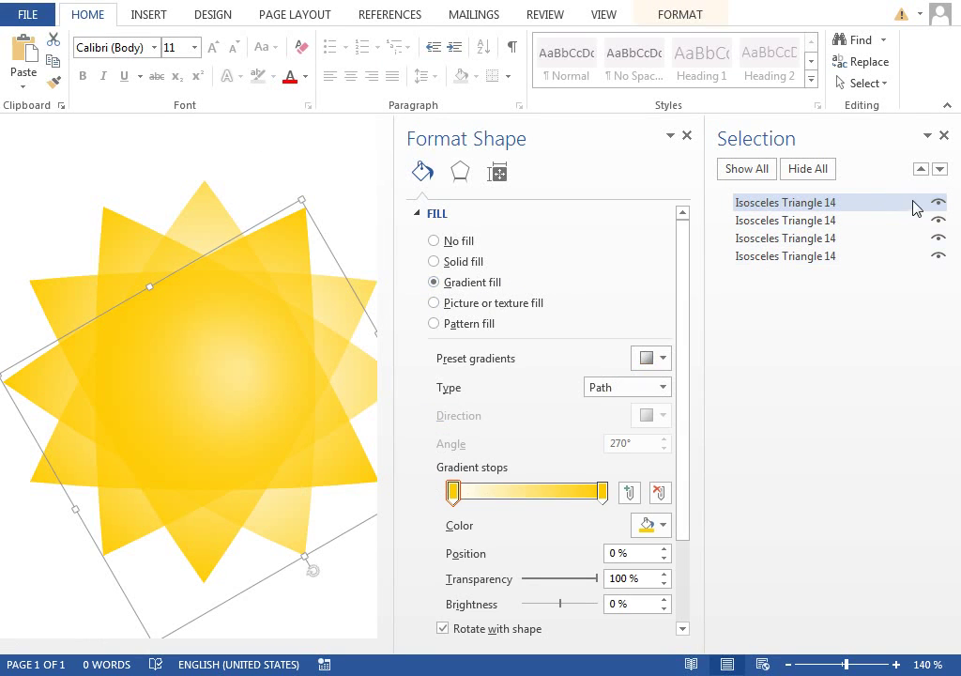
pyautogui.click(944, 137)
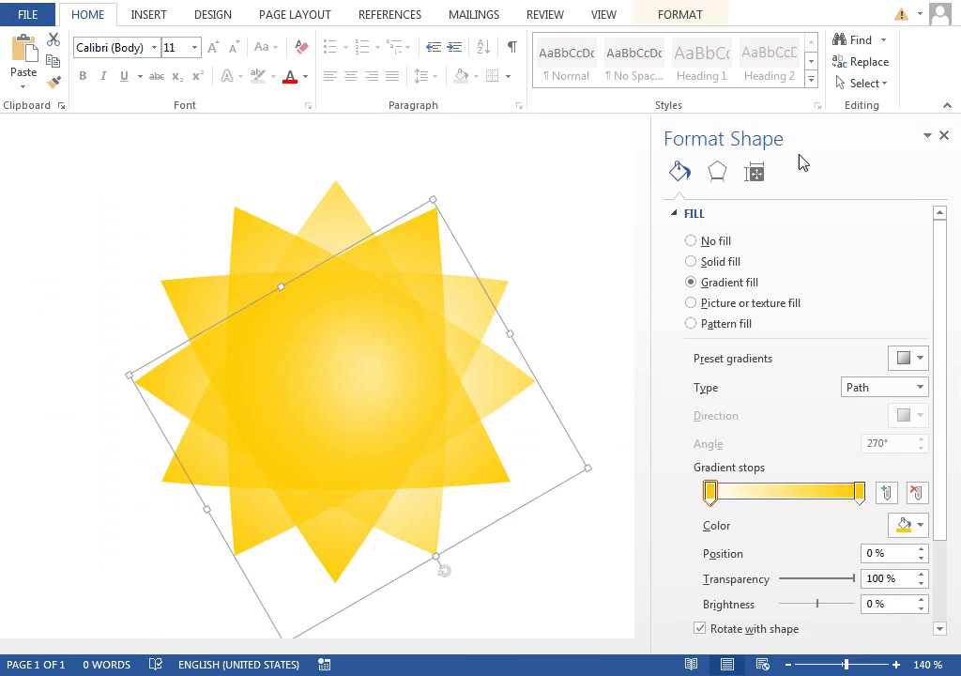
pyautogui.click(627, 300)
pyautogui.click(152, 15)
pyautogui.click(258, 61)
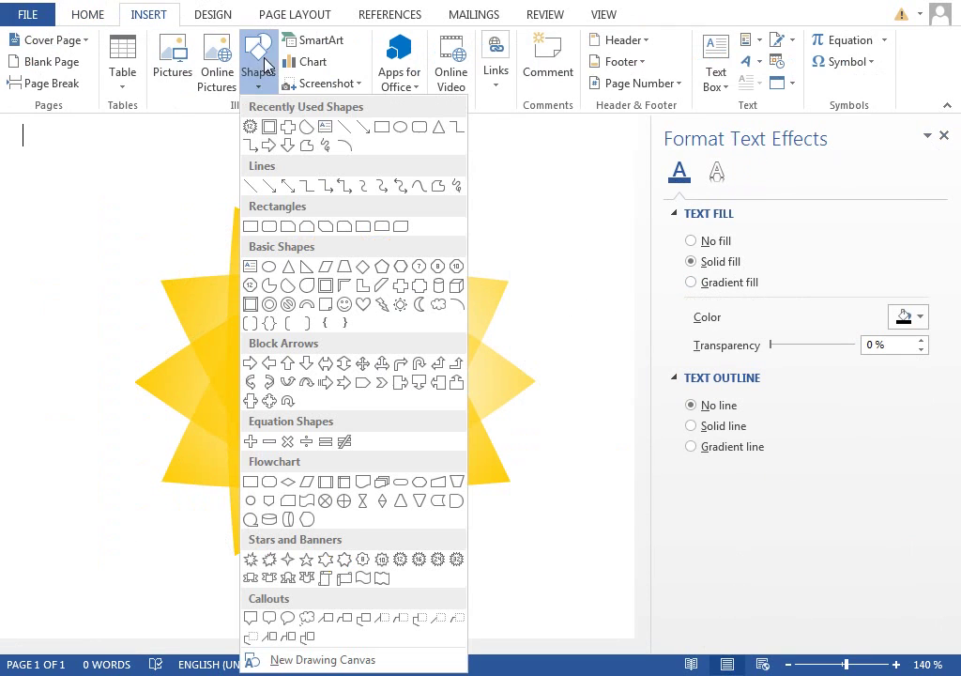
# Step: Draw a white oval with no outline over the sun's centre
pyautogui.click(399, 129)
pyautogui.moveTo(217, 264); pyautogui.dragTo(465, 438)
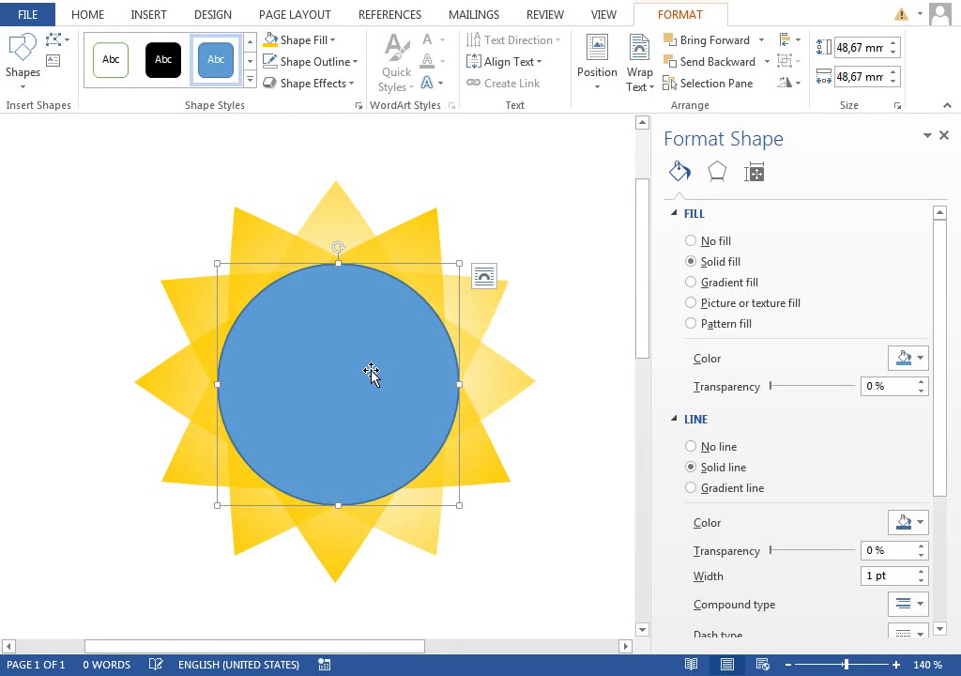
pyautogui.click(317, 62)
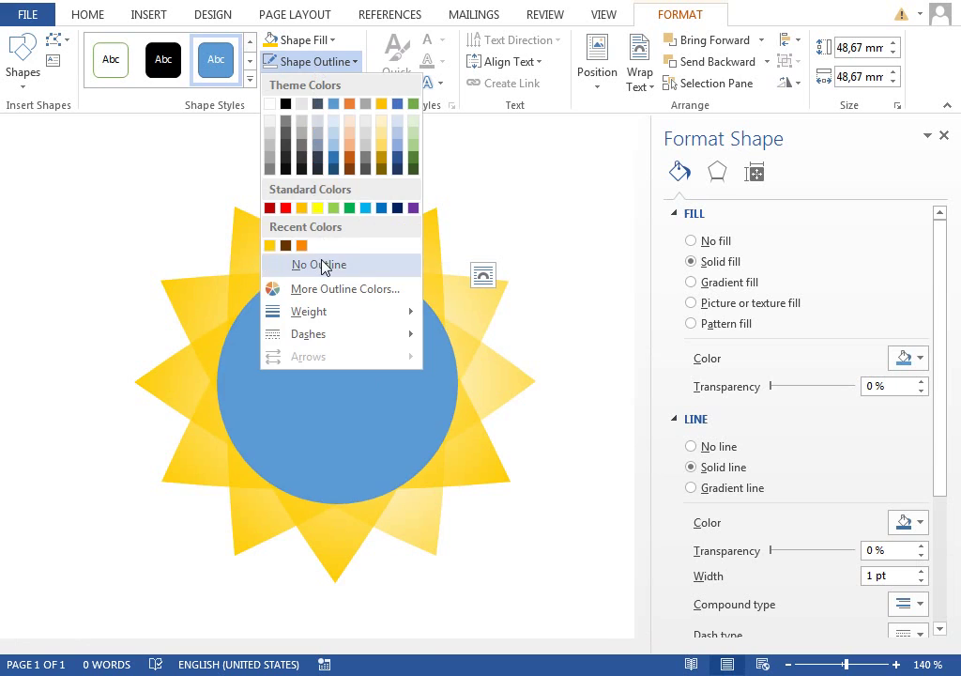
pyautogui.click(322, 264)
pyautogui.click(331, 40)
pyautogui.click(273, 92)
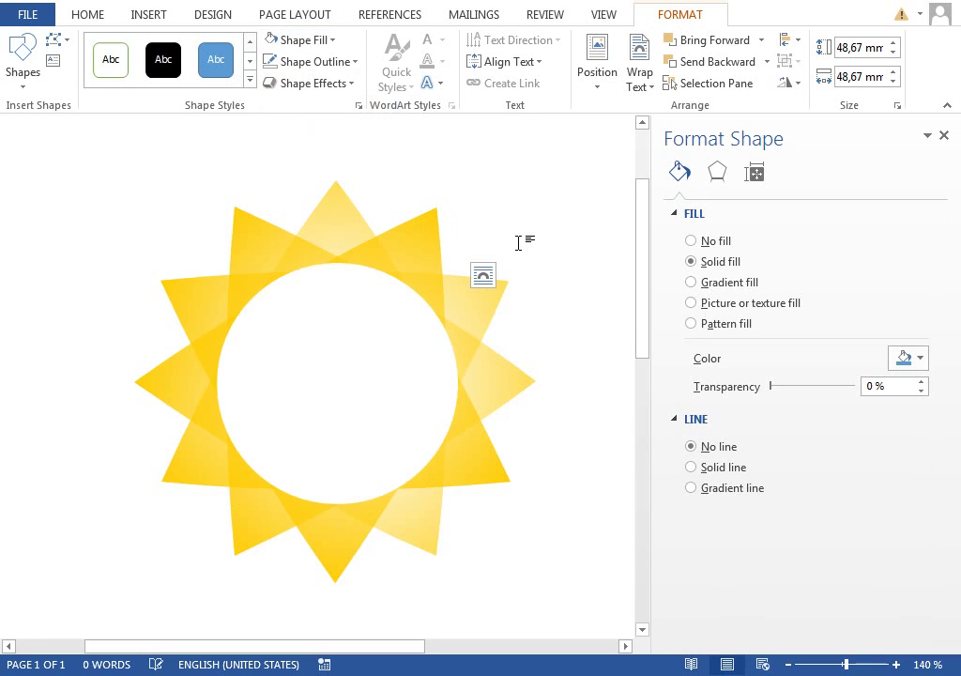
# Step: Select and deselect the white circle to check its placement
pyautogui.click(582, 232)
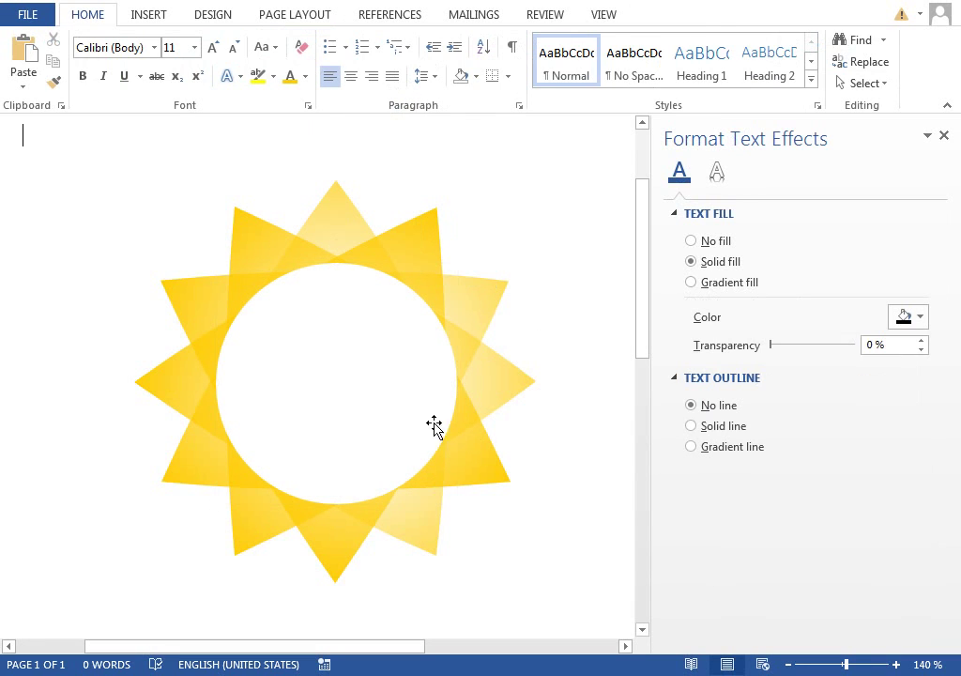
pyautogui.click(450, 354)
pyautogui.click(564, 268)
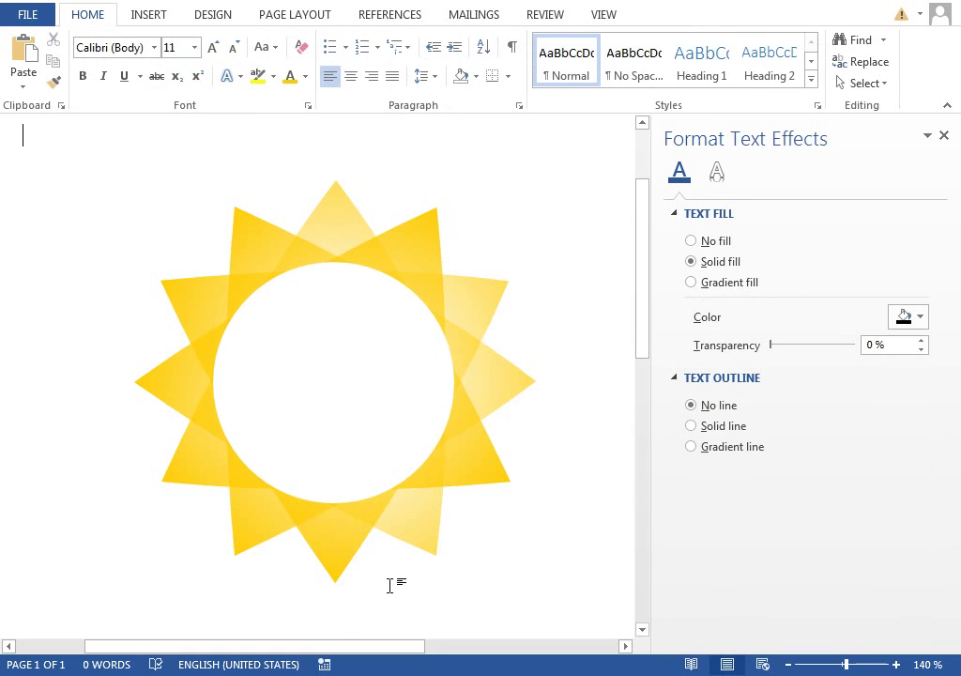
pyautogui.click(367, 419)
pyautogui.click(498, 551)
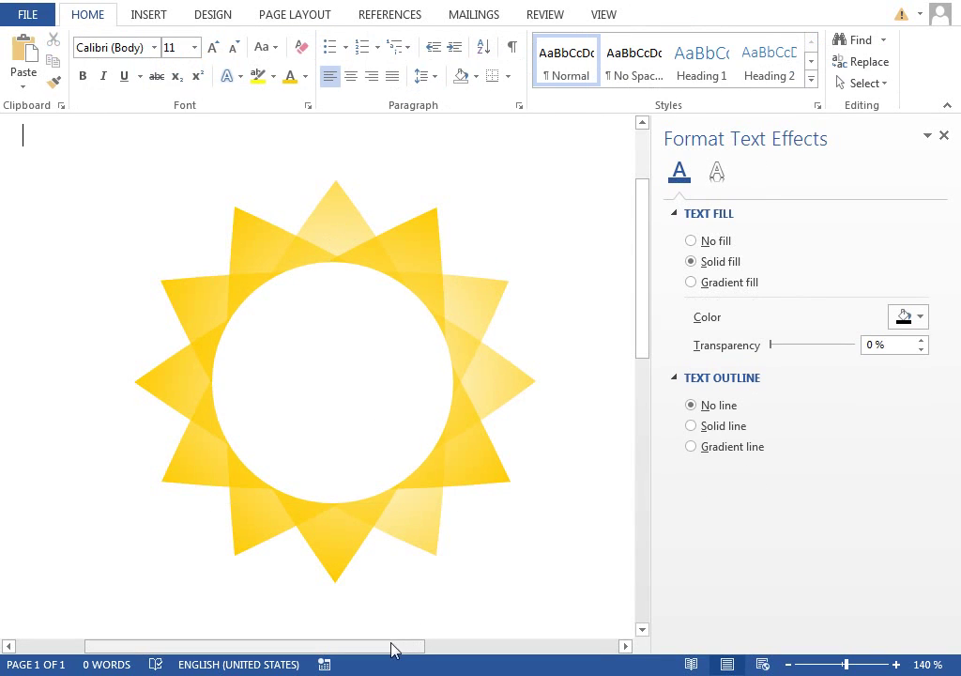
pyautogui.moveTo(392, 644); pyautogui.dragTo(427, 650)
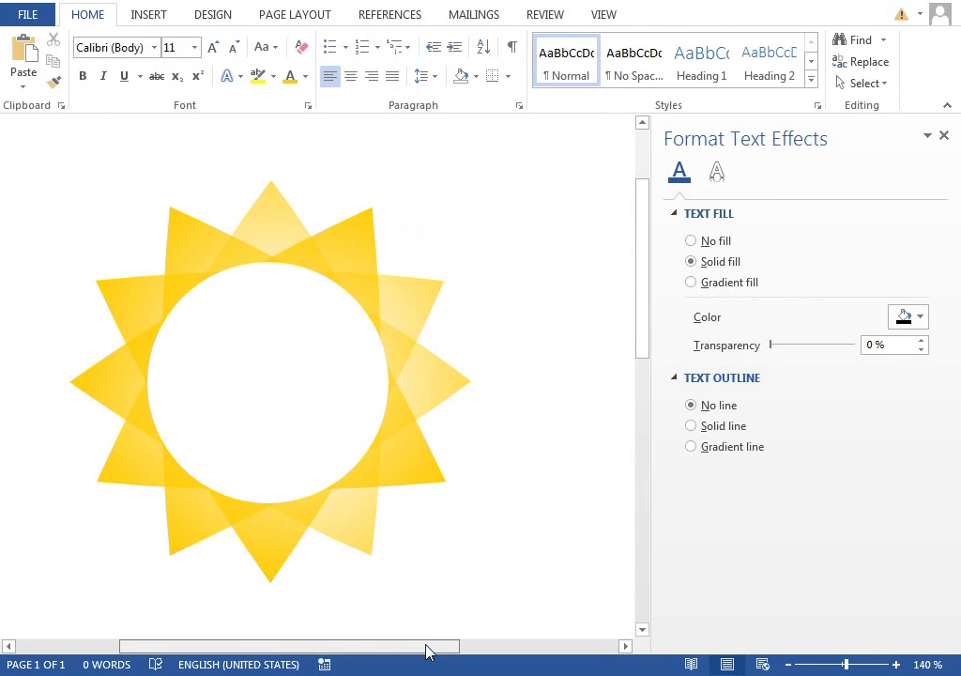
pyautogui.click(327, 398)
pyautogui.click(510, 264)
pyautogui.click(149, 17)
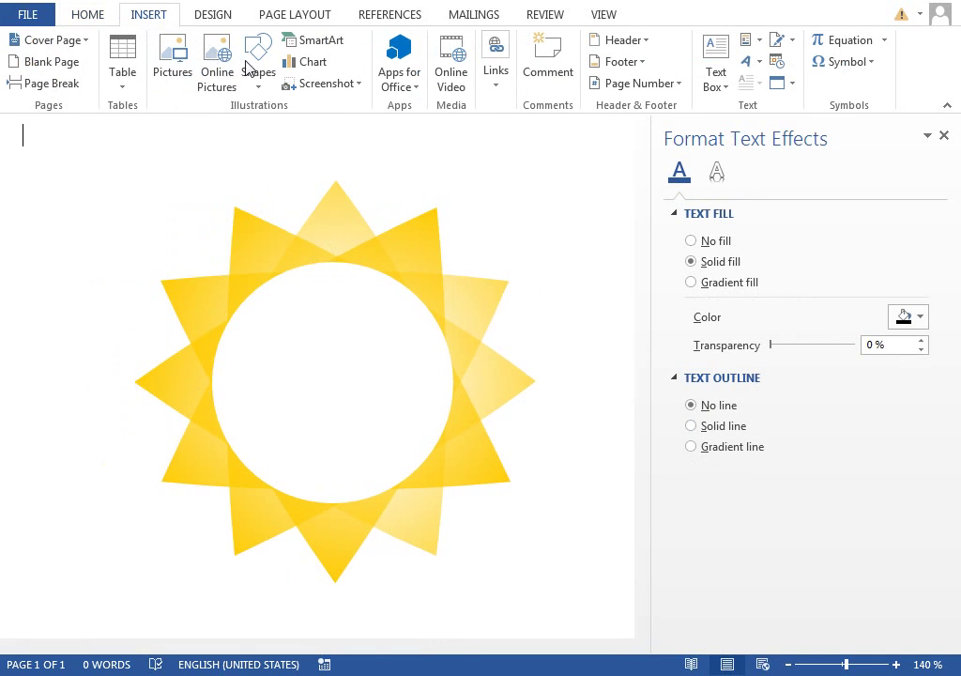
# Step: Draw a text box over the white circle and type SUN
pyautogui.click(256, 59)
pyautogui.click(324, 127)
pyautogui.moveTo(227, 301)
pyautogui.mouseDown()
pyautogui.moveTo(480, 461)
pyautogui.moveTo(453, 476)
pyautogui.mouseUp()
pyautogui.hotkey('alt', 'shift')
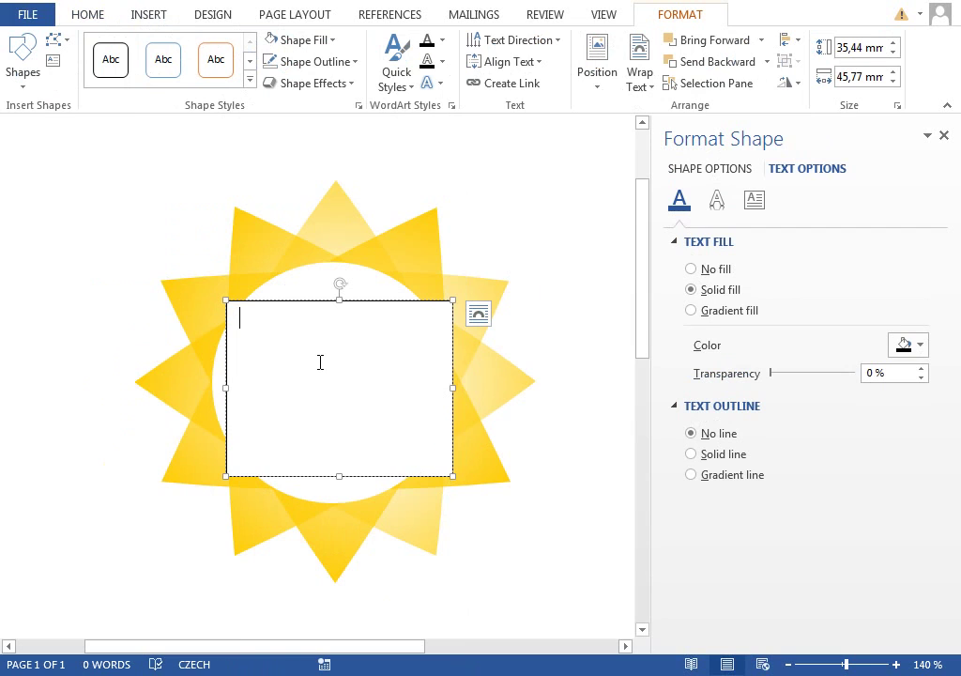
pyautogui.write('SUN')
pyautogui.hotkey('ctrl', 'a')
# Step: Colour SUN gold and give its text box no outline and no fill
pyautogui.click(90, 16)
pyautogui.click(290, 75)
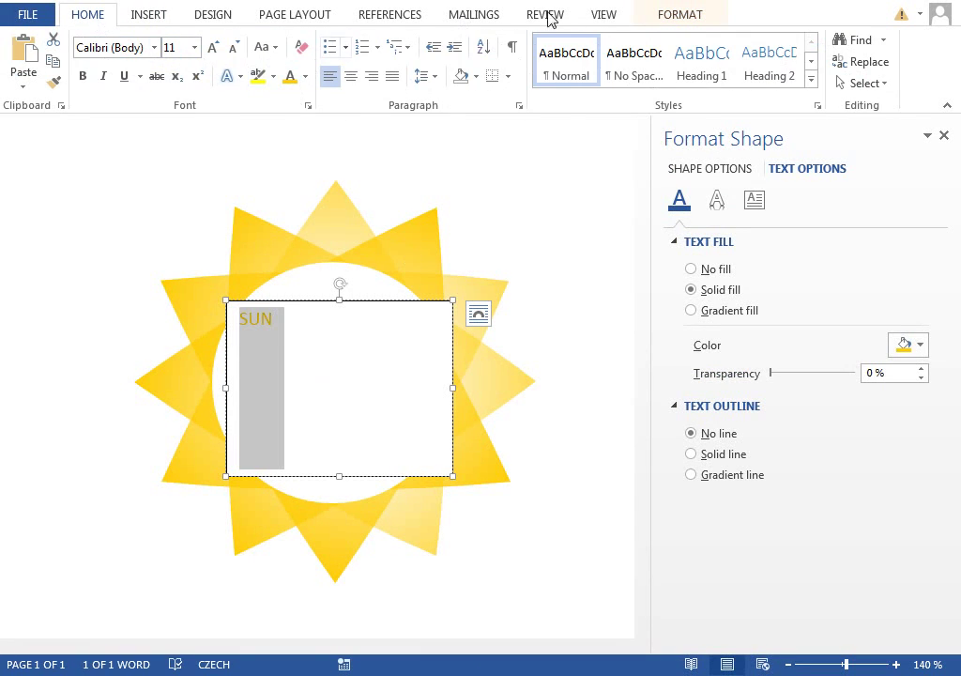
pyautogui.click(668, 15)
pyautogui.click(332, 61)
pyautogui.click(332, 262)
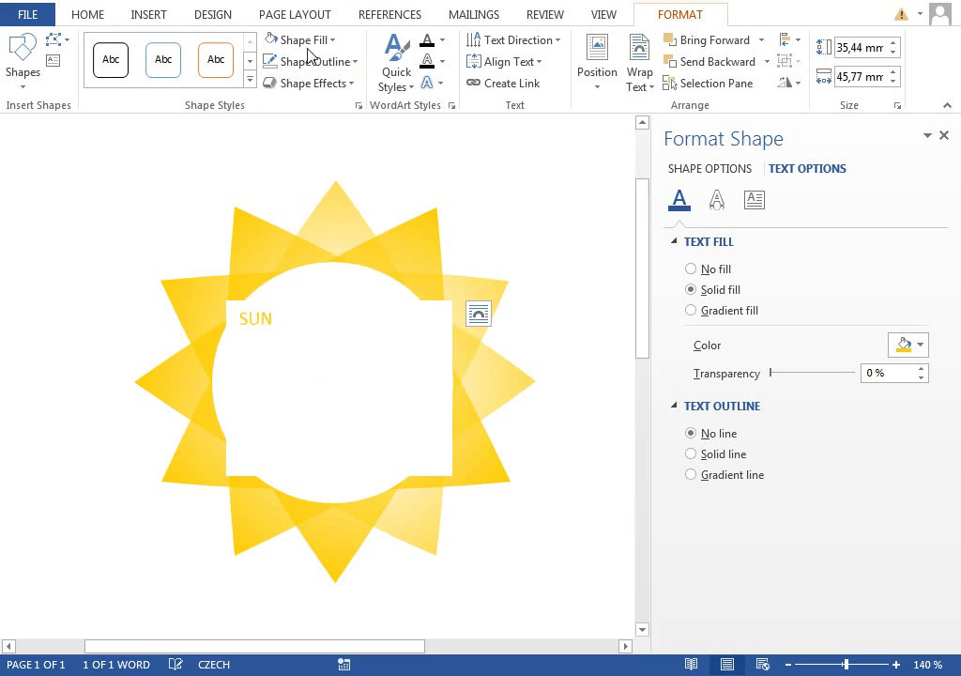
pyautogui.click(313, 43)
pyautogui.click(308, 243)
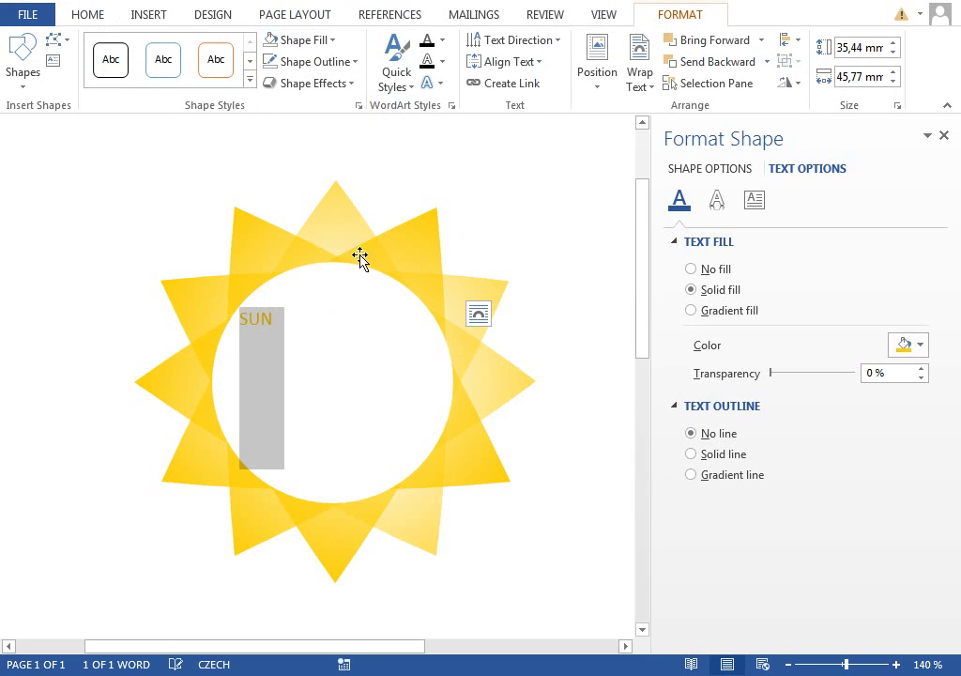
# Step: Set SUN to Segoe UI Light 48, centred, and move it onto the circle
pyautogui.click(89, 15)
pyautogui.click(108, 47)
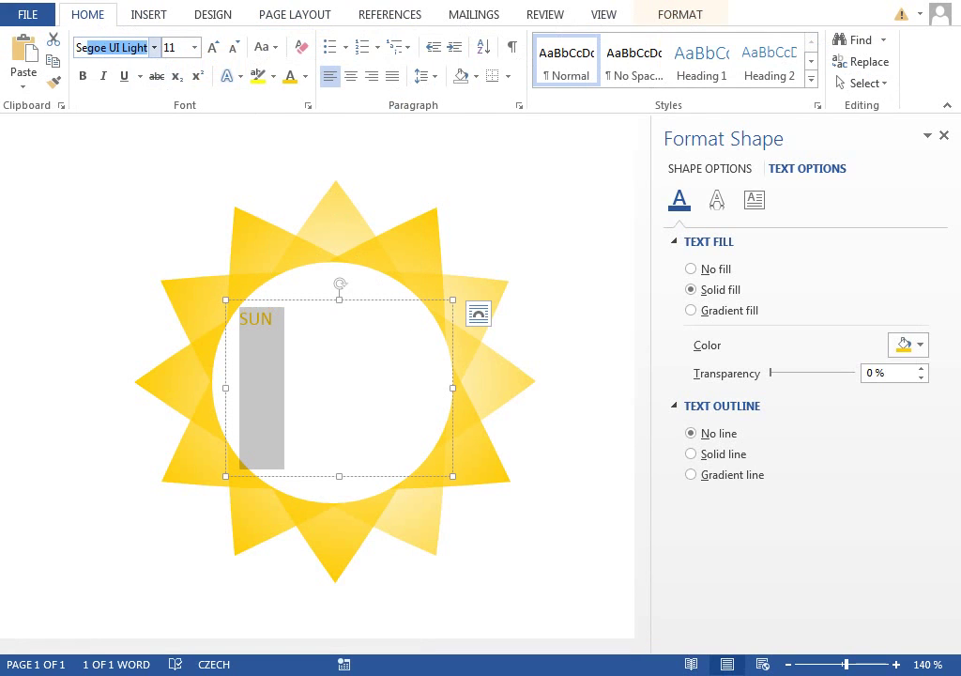
pyautogui.write('Segoe')
pyautogui.press('Return')
pyautogui.click(194, 47)
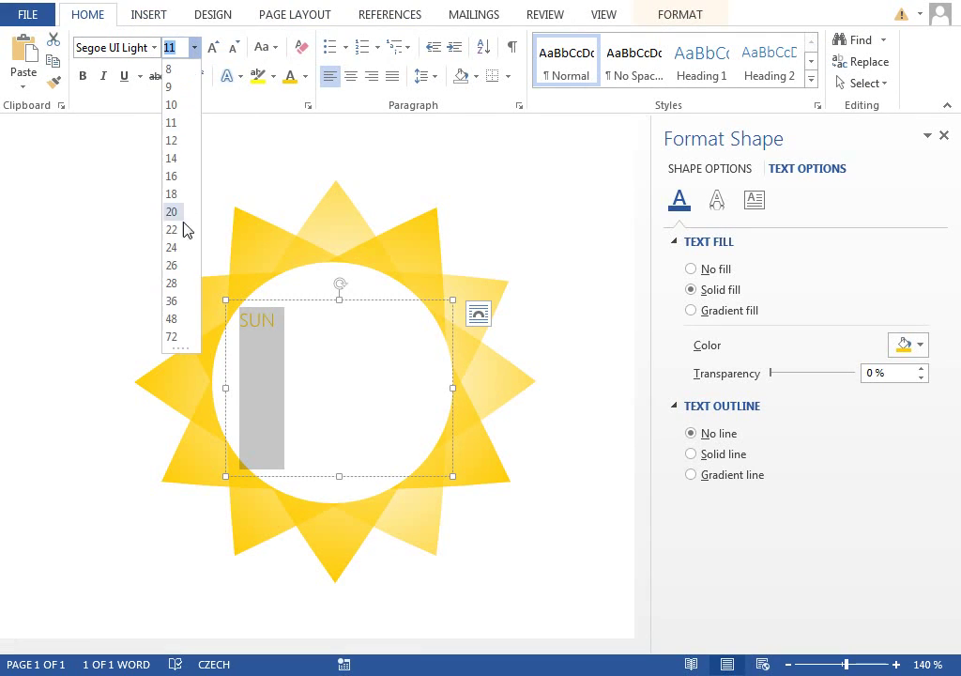
pyautogui.click(172, 319)
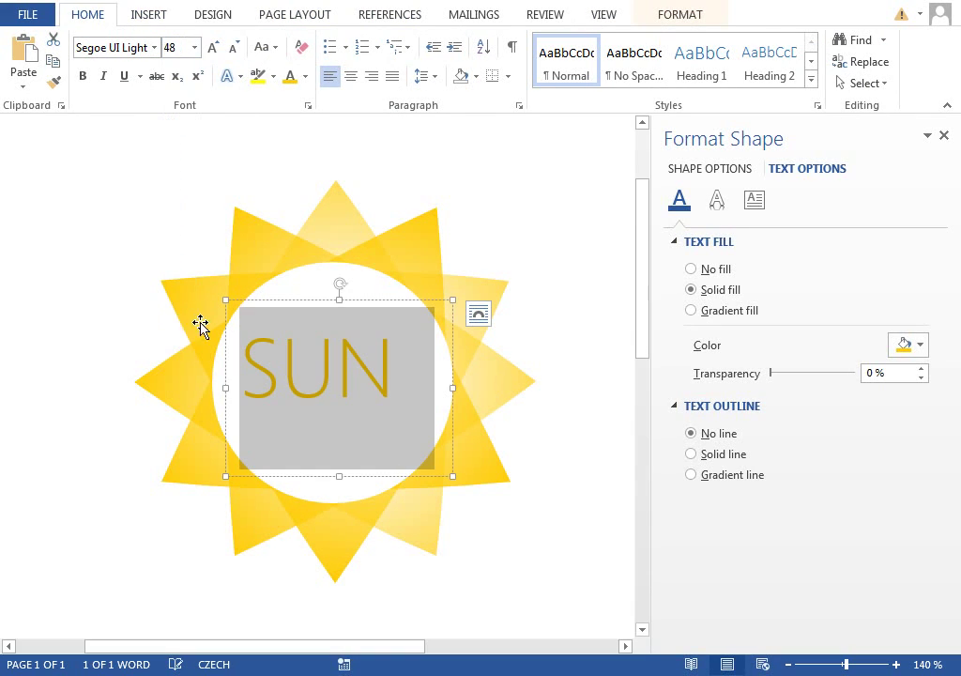
pyautogui.click(350, 76)
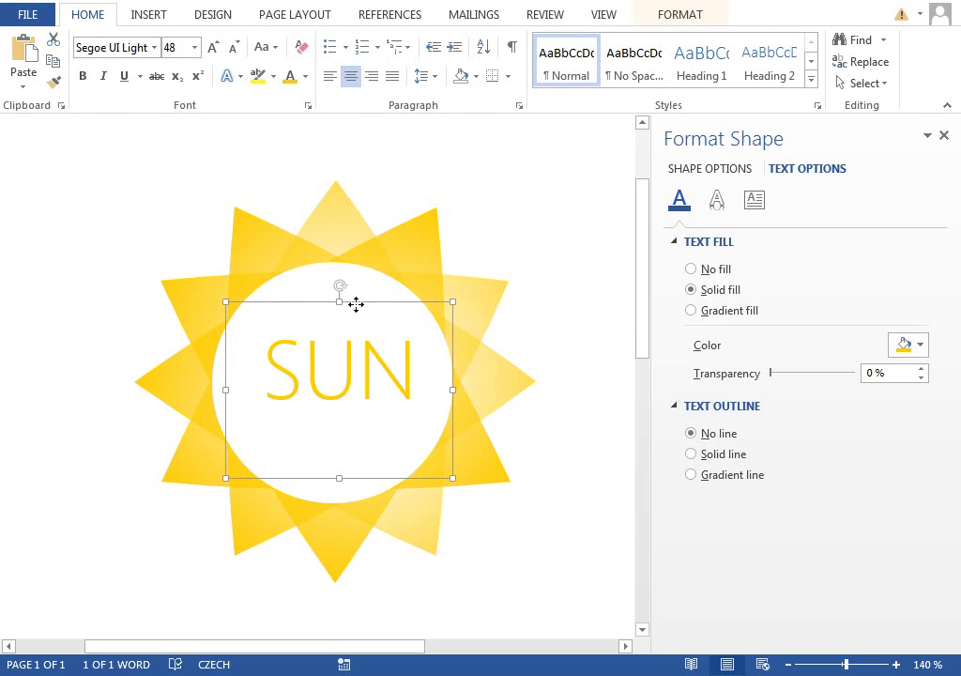
pyautogui.moveTo(357, 300); pyautogui.dragTo(351, 315)
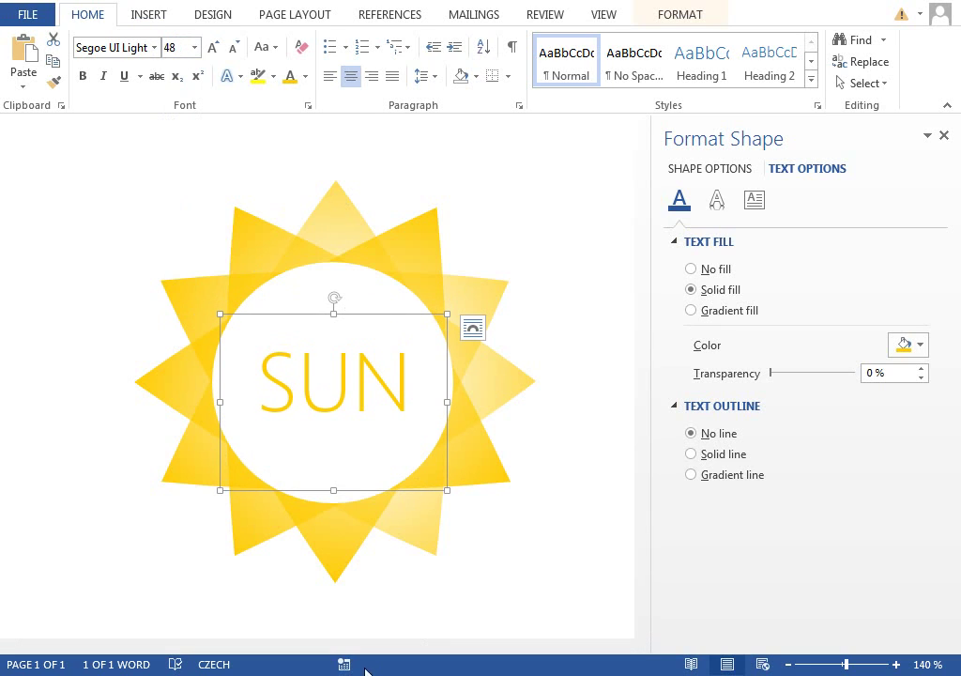
pyautogui.moveTo(371, 646); pyautogui.dragTo(392, 646)
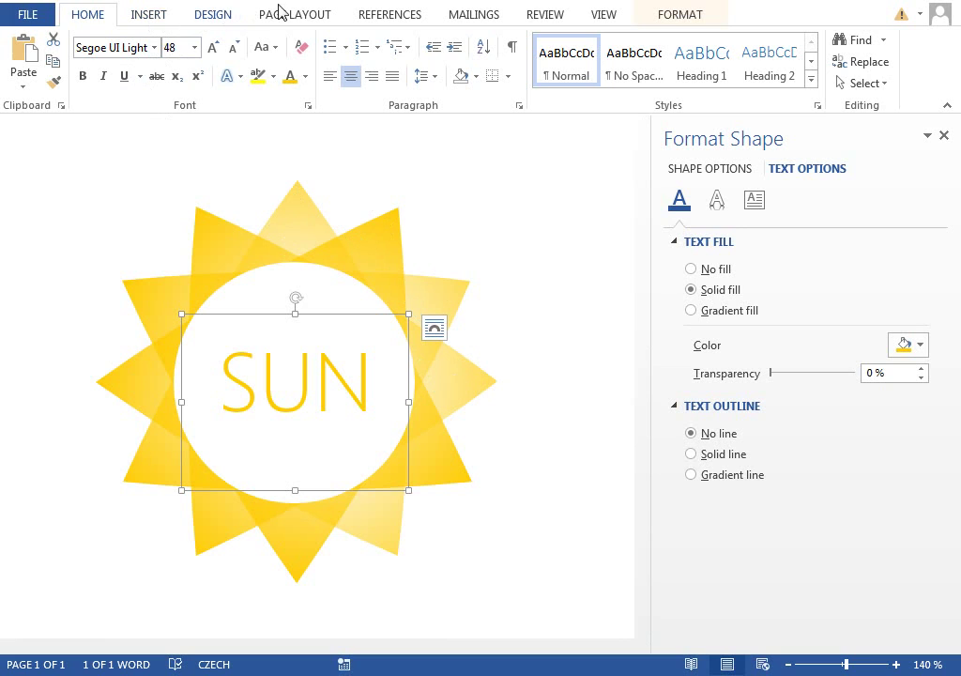
# Step: Open the Selection Pane and hide the SUN text box, white circle and triangles
pyautogui.click(880, 86)
pyautogui.click(840, 176)
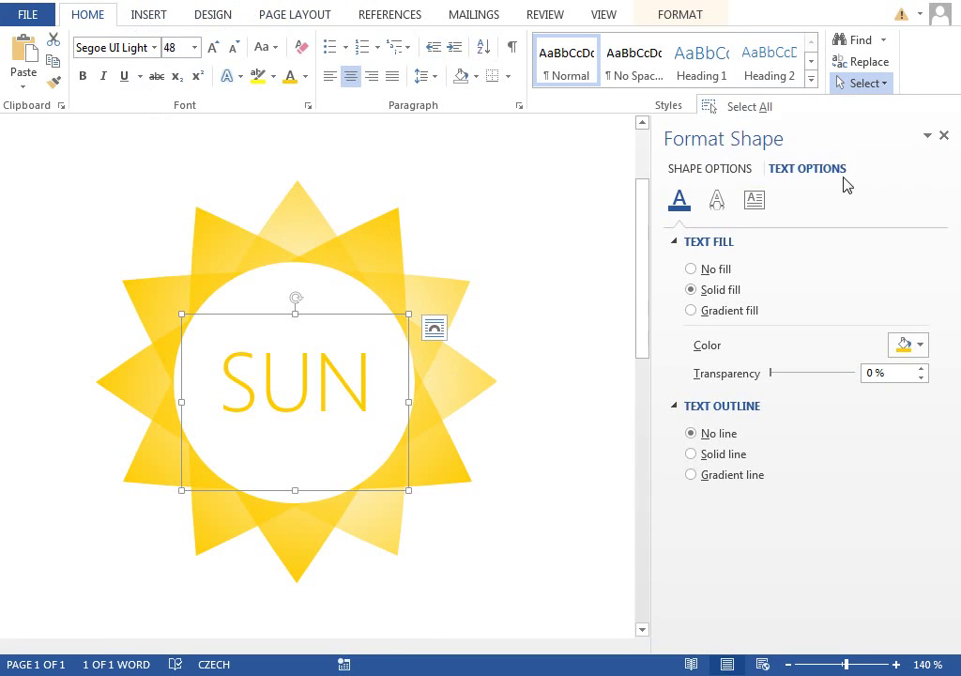
pyautogui.click(687, 135)
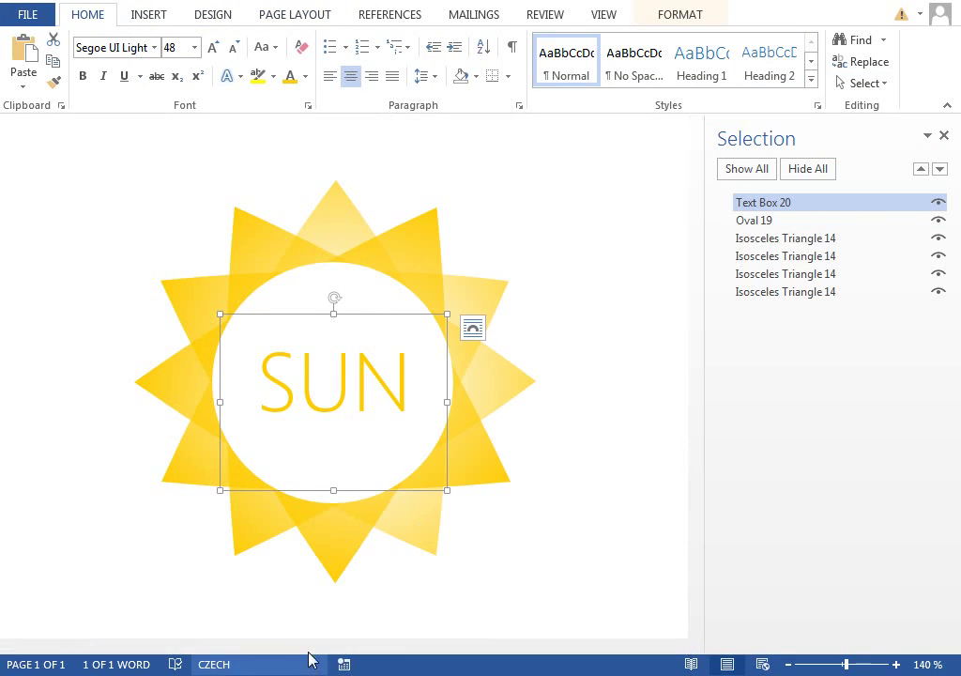
pyautogui.click(938, 203)
pyautogui.click(939, 220)
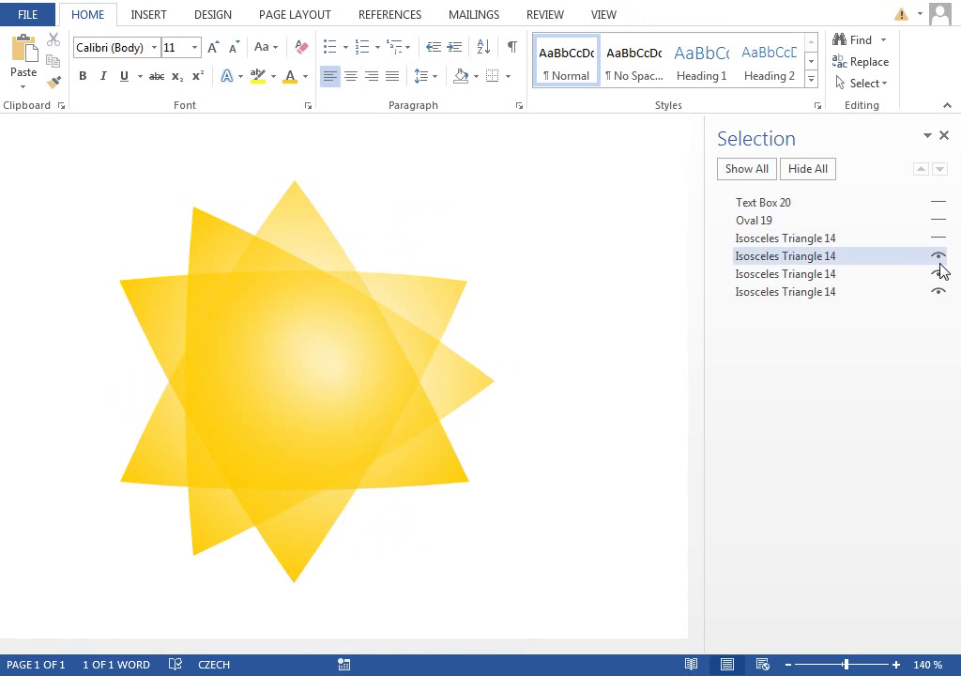
pyautogui.click(938, 255)
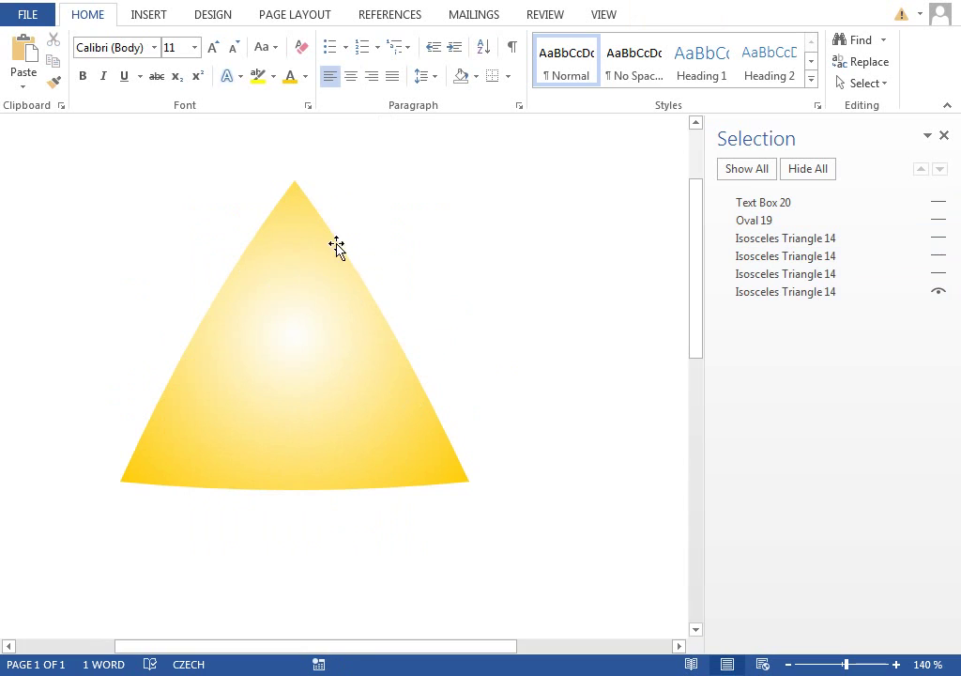
# Step: Unhide two triangles and rotate them to new angles around the star
pyautogui.click(796, 275)
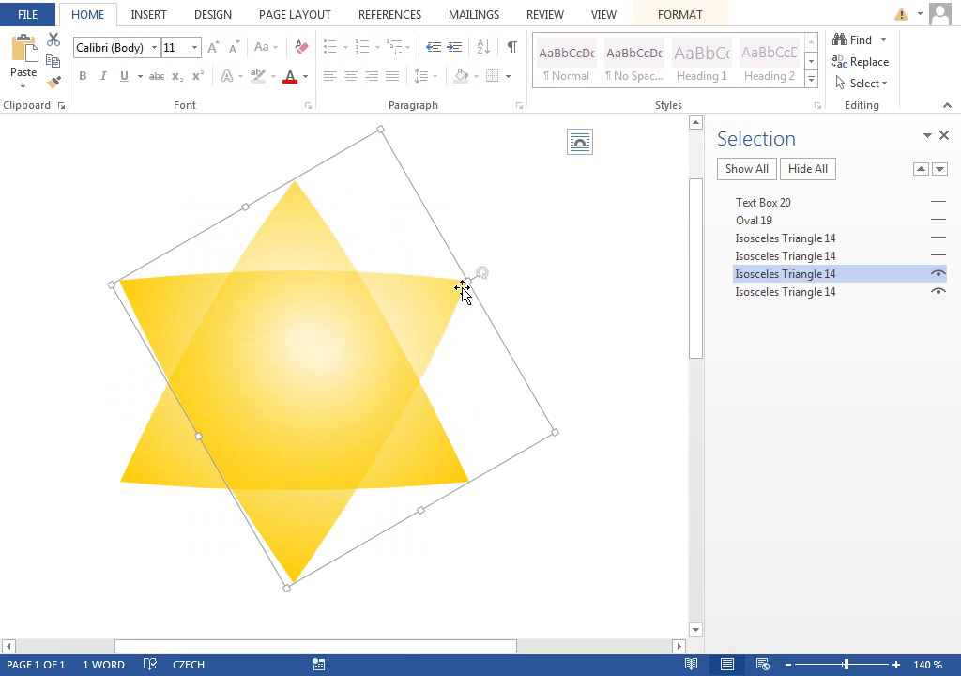
pyautogui.click(768, 256)
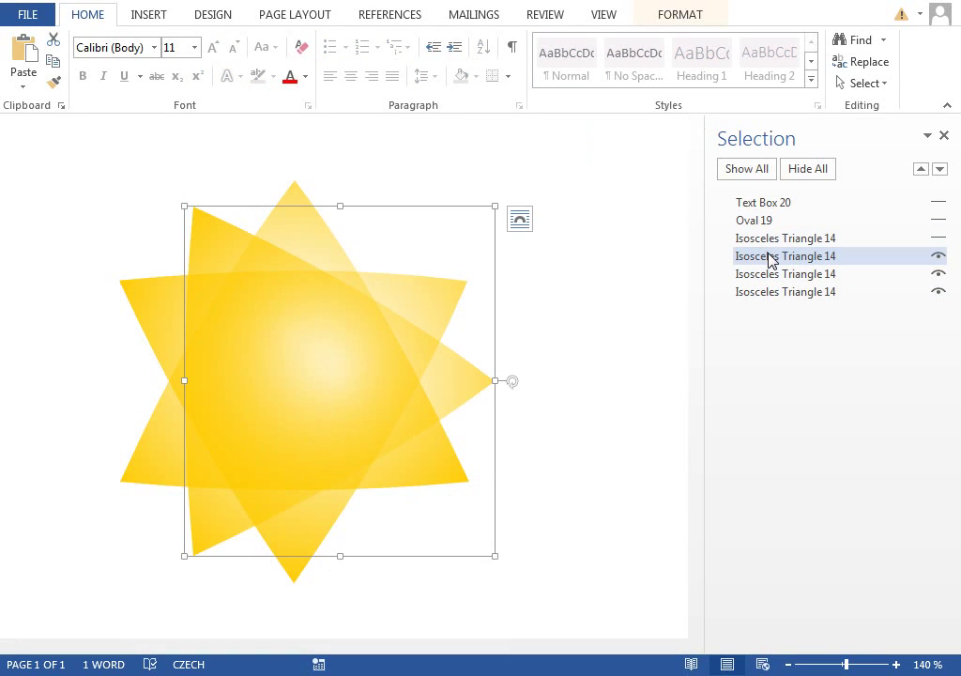
pyautogui.moveTo(509, 379); pyautogui.dragTo(446, 251)
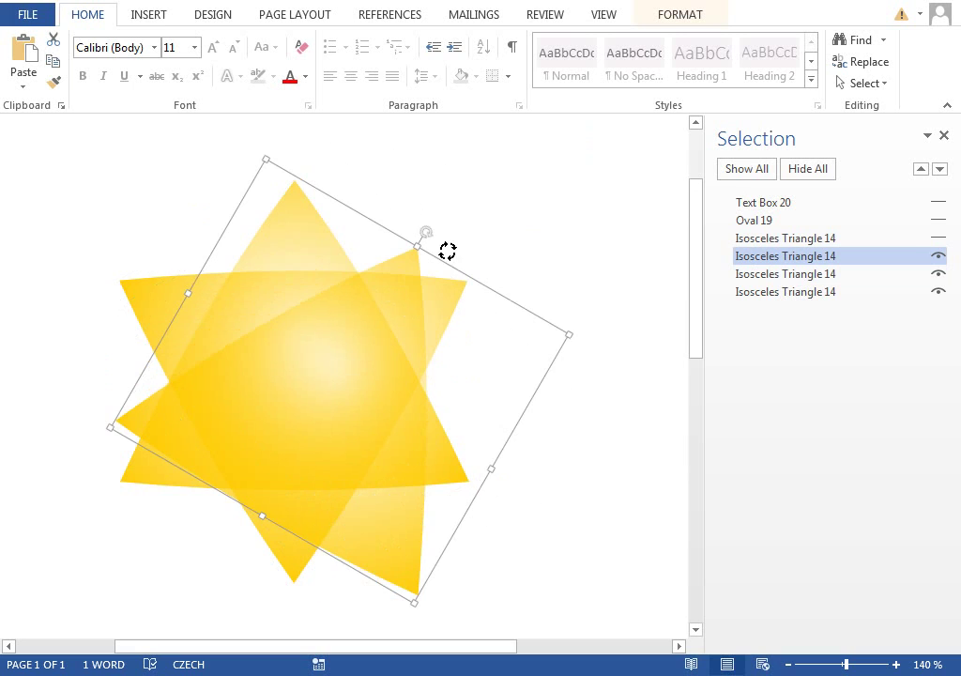
pyautogui.moveTo(399, 345); pyautogui.dragTo(389, 307)
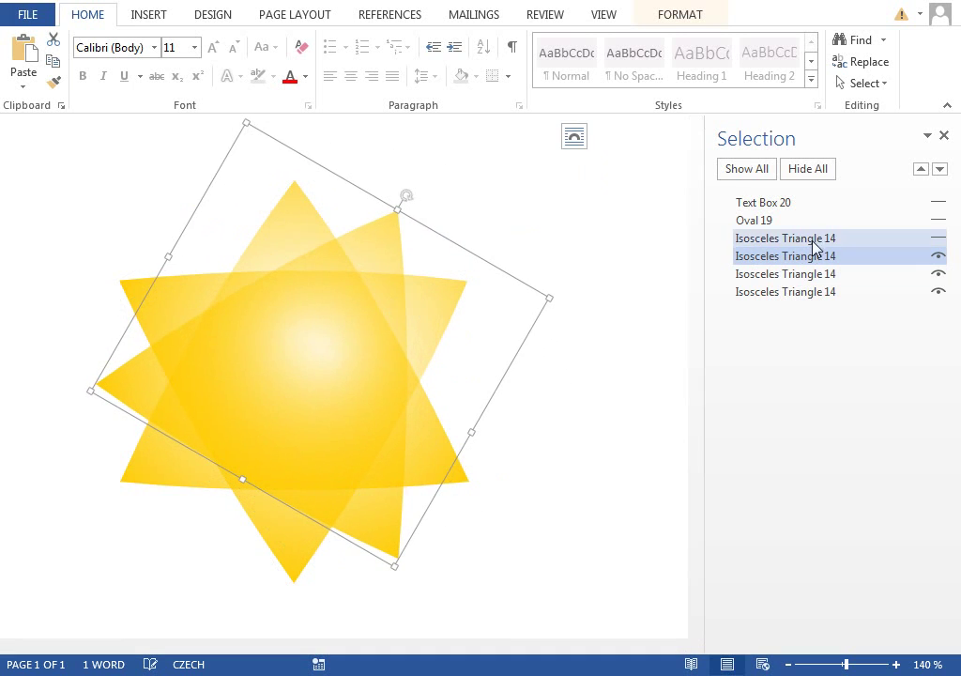
# Step: Unhide the last triangle, rotate it, and re-centre it on the star
pyautogui.click(770, 238)
pyautogui.moveTo(404, 322); pyautogui.dragTo(611, 310)
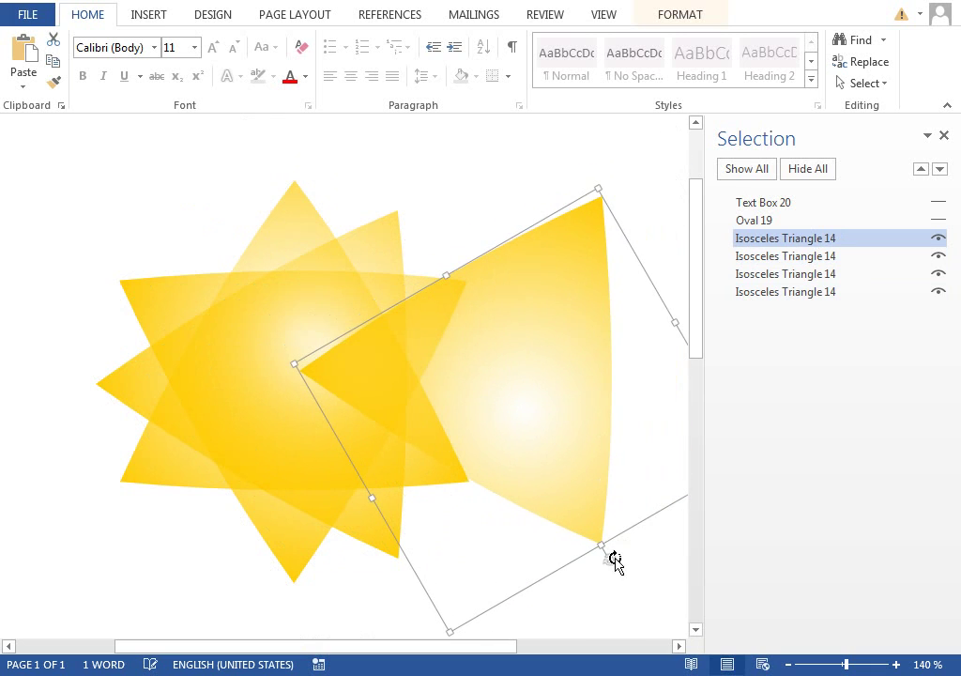
pyautogui.moveTo(615, 561); pyautogui.dragTo(443, 287)
pyautogui.moveTo(602, 421)
pyautogui.mouseDown()
pyautogui.moveTo(278, 333)
pyautogui.moveTo(395, 365)
pyautogui.mouseUp()
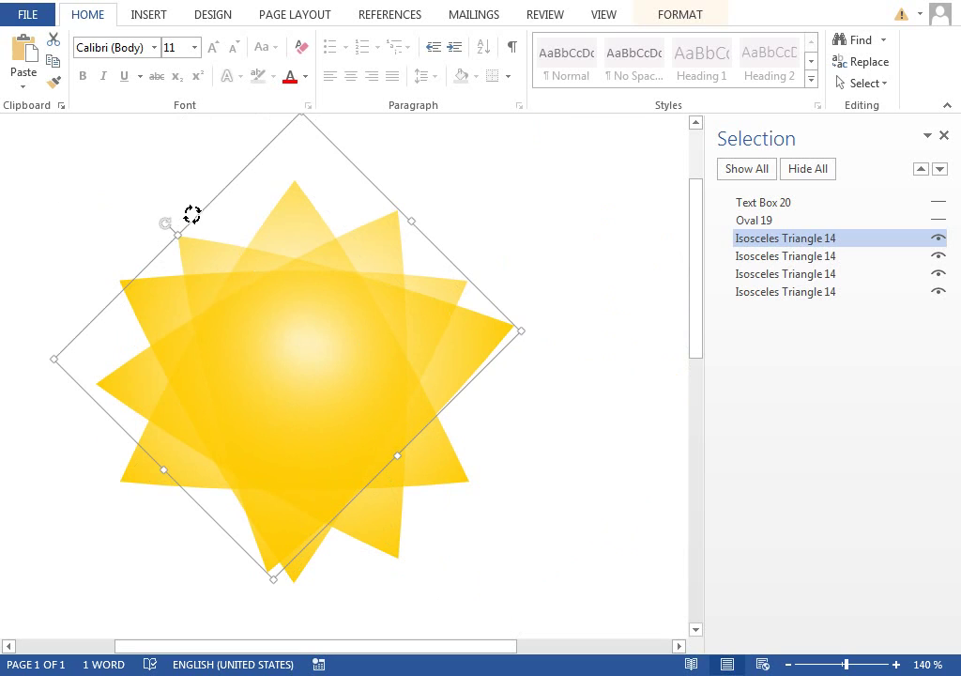
pyautogui.moveTo(205, 210); pyautogui.dragTo(223, 207)
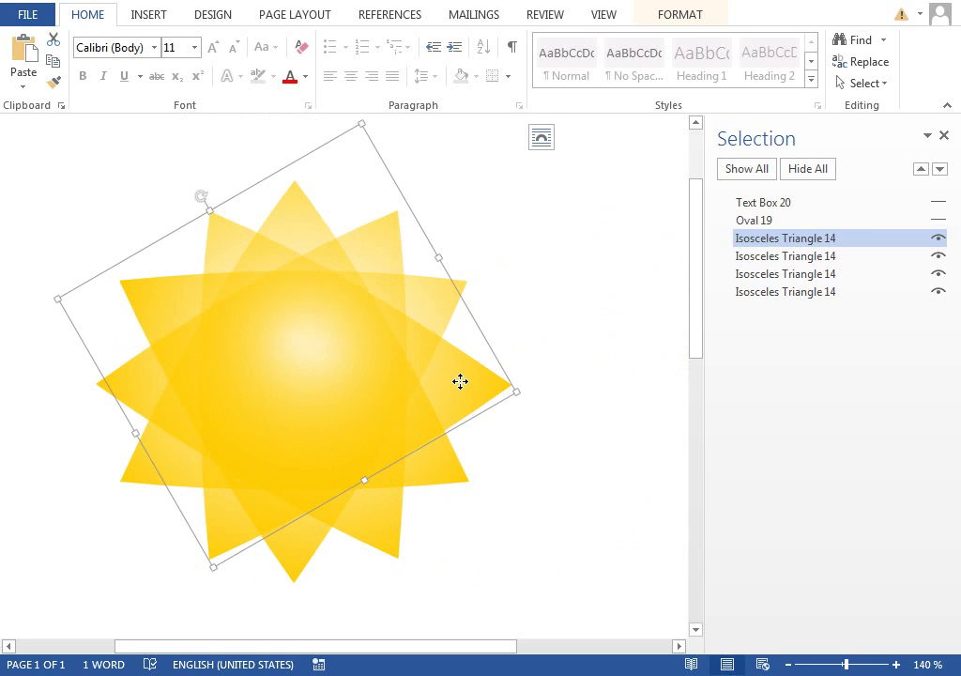
pyautogui.moveTo(460, 381); pyautogui.dragTo(442, 381)
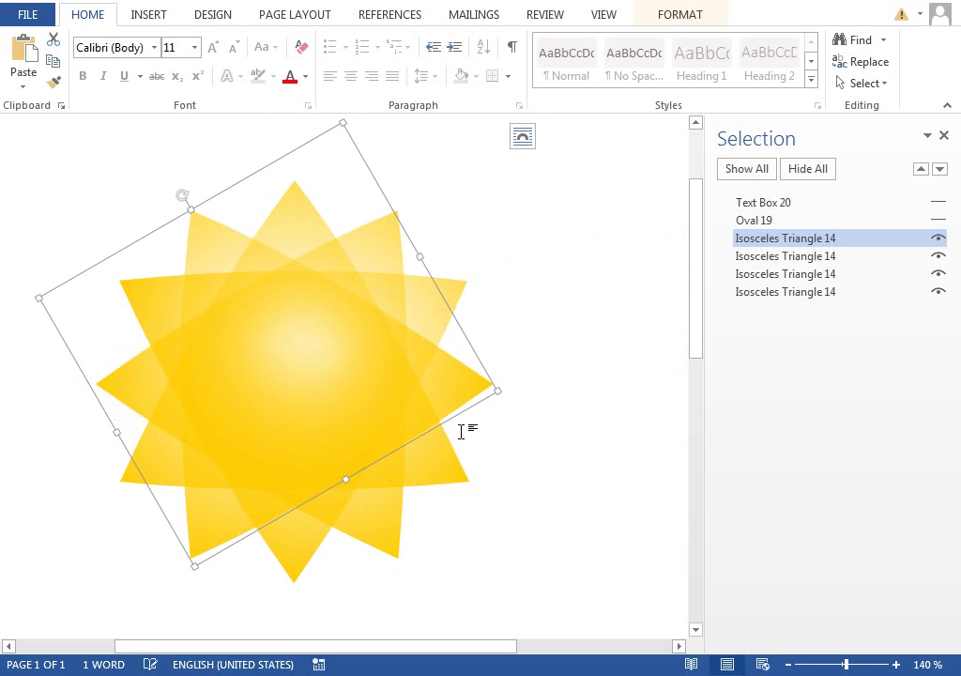
pyautogui.click(457, 295)
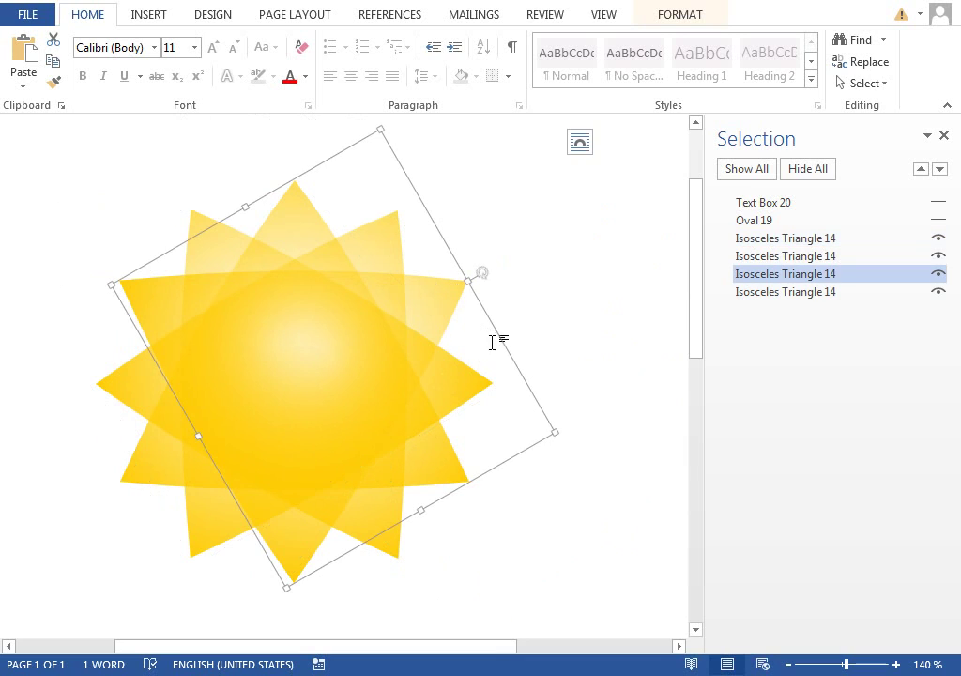
pyautogui.click(142, 458)
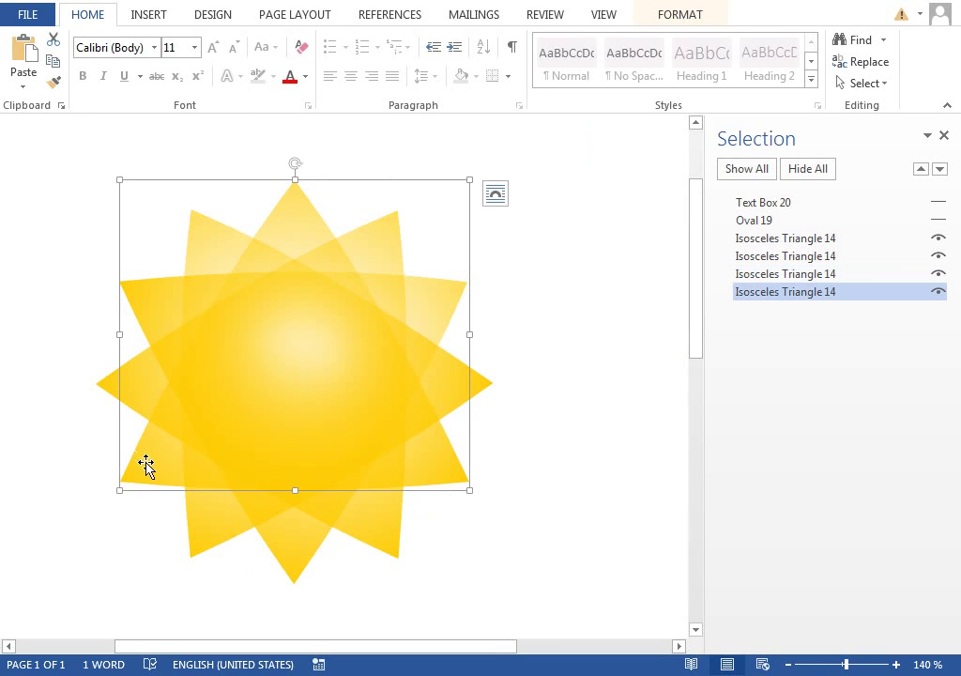
pyautogui.click(604, 359)
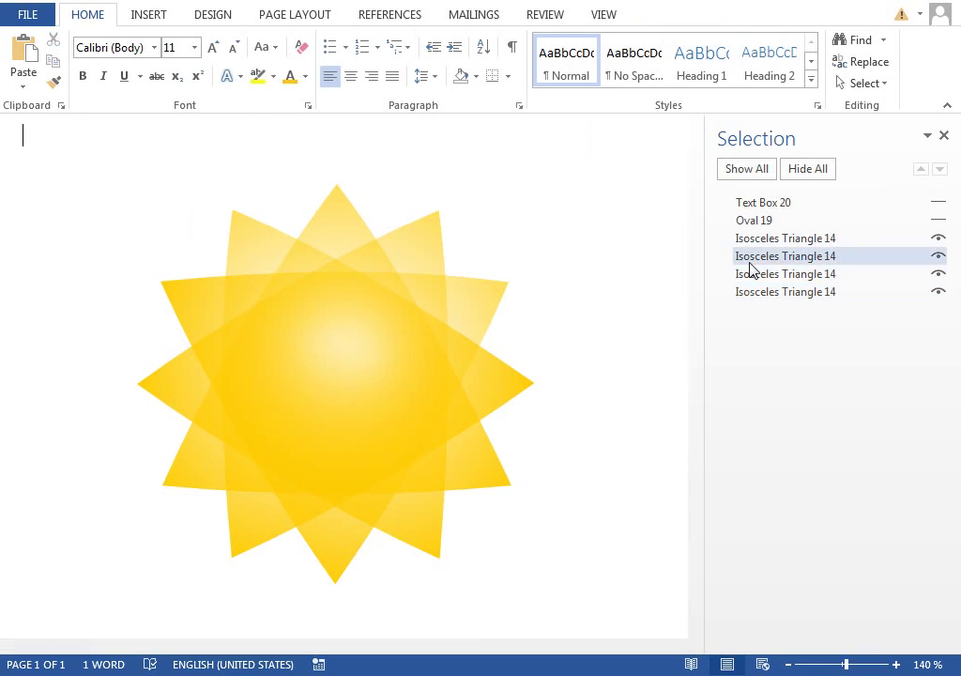
# Step: Unhide Oval 19 and Text Box 20 so the white circle and SUN reappear over the sunburst
pyautogui.click(765, 220)
pyautogui.click(787, 205)
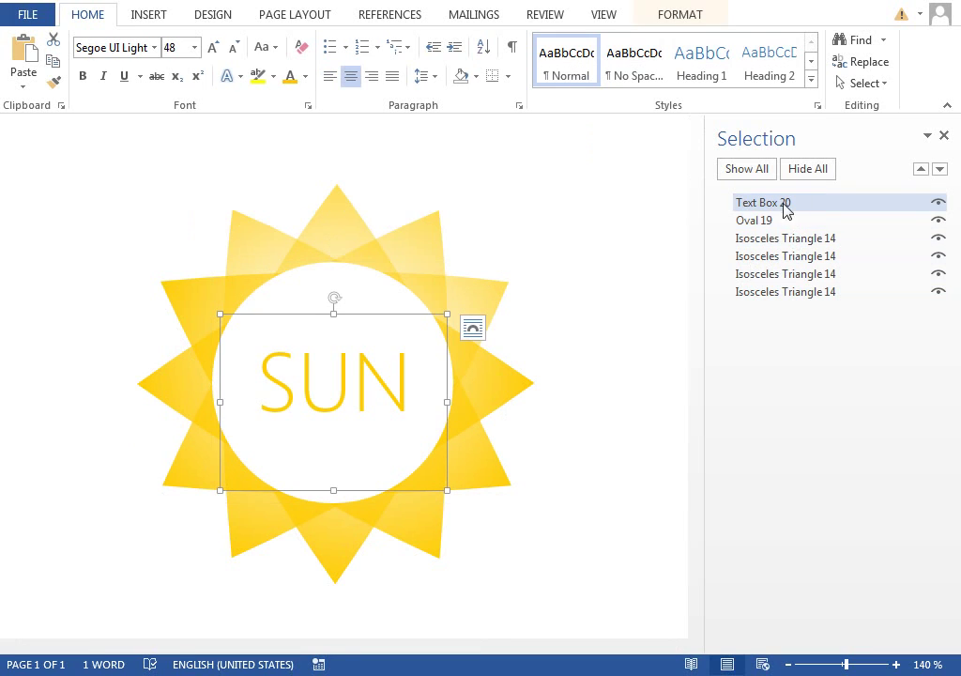
pyautogui.keyDown('shift'); pyautogui.click(395, 305); pyautogui.keyUp('shift')
pyautogui.click(563, 341)
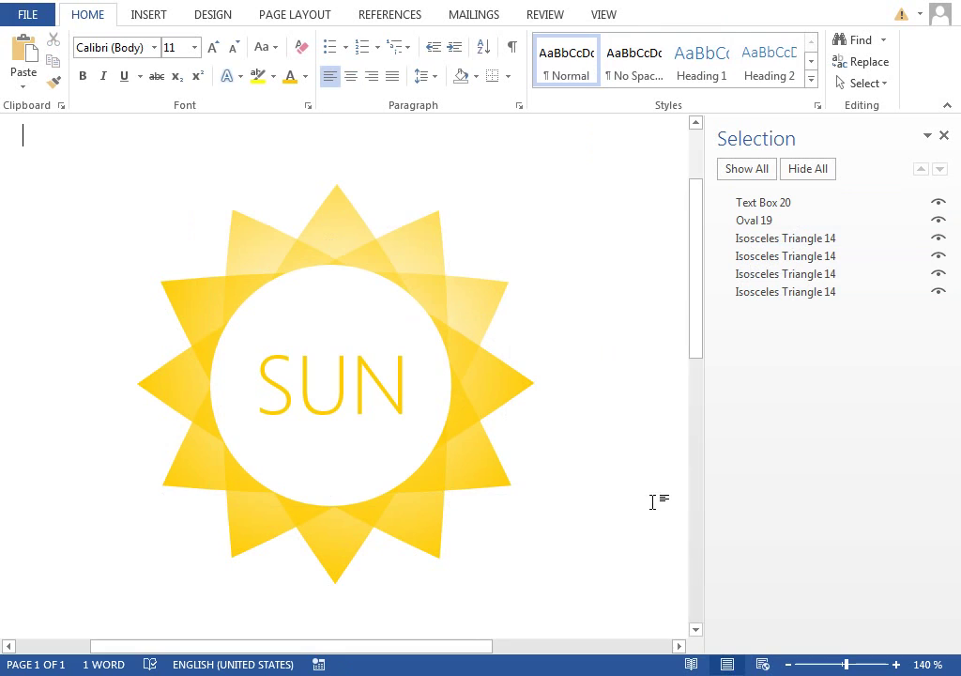
pyautogui.doubleClick(789, 664)
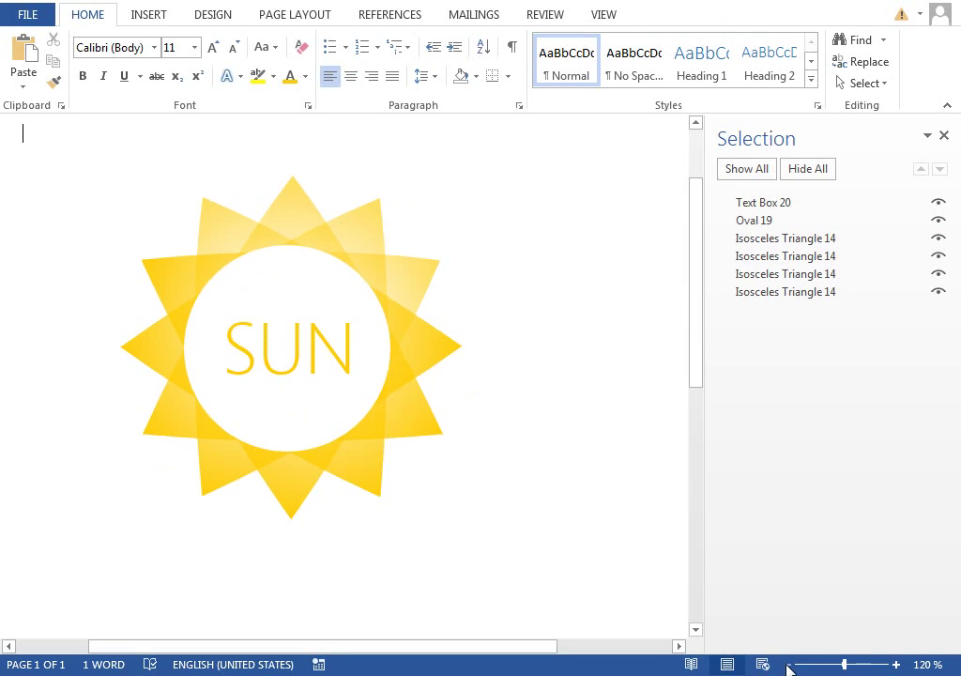
pyautogui.click(897, 664)
pyautogui.doubleClick(896, 664)
pyautogui.moveTo(700, 313); pyautogui.dragTo(696, 324)
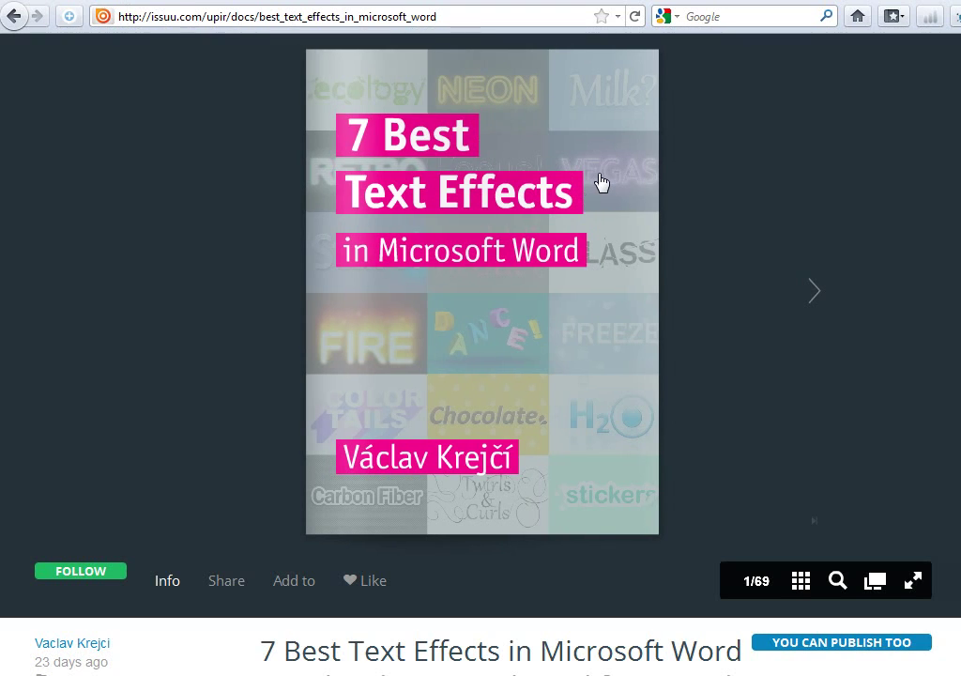
# Step: Flip the Issuu ebook forward to the introduction spread, page 7 of 69
pyautogui.click(812, 296)
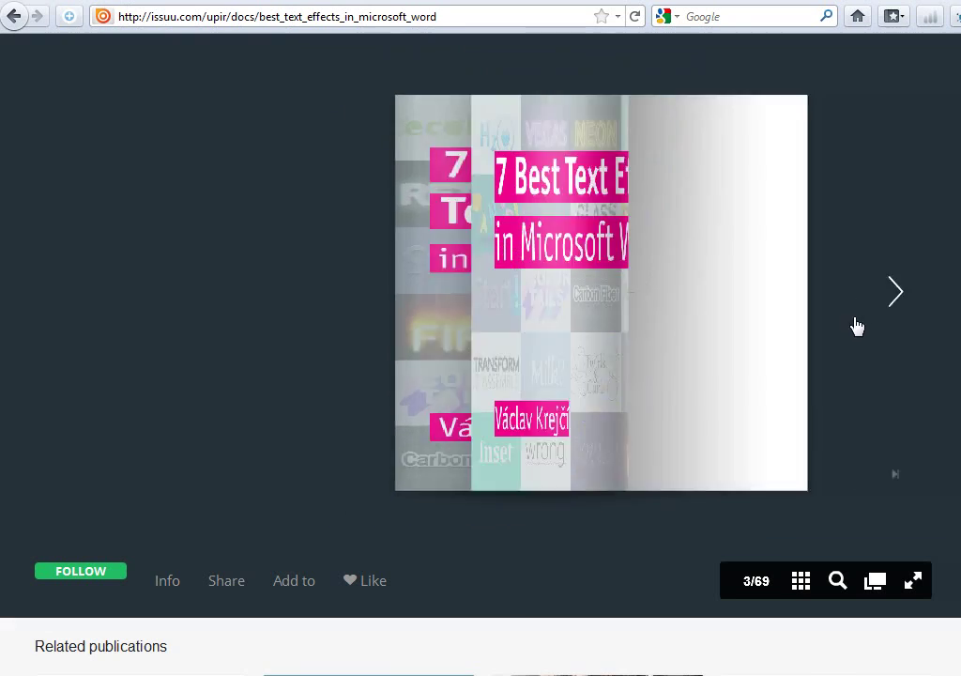
pyautogui.click(950, 308)
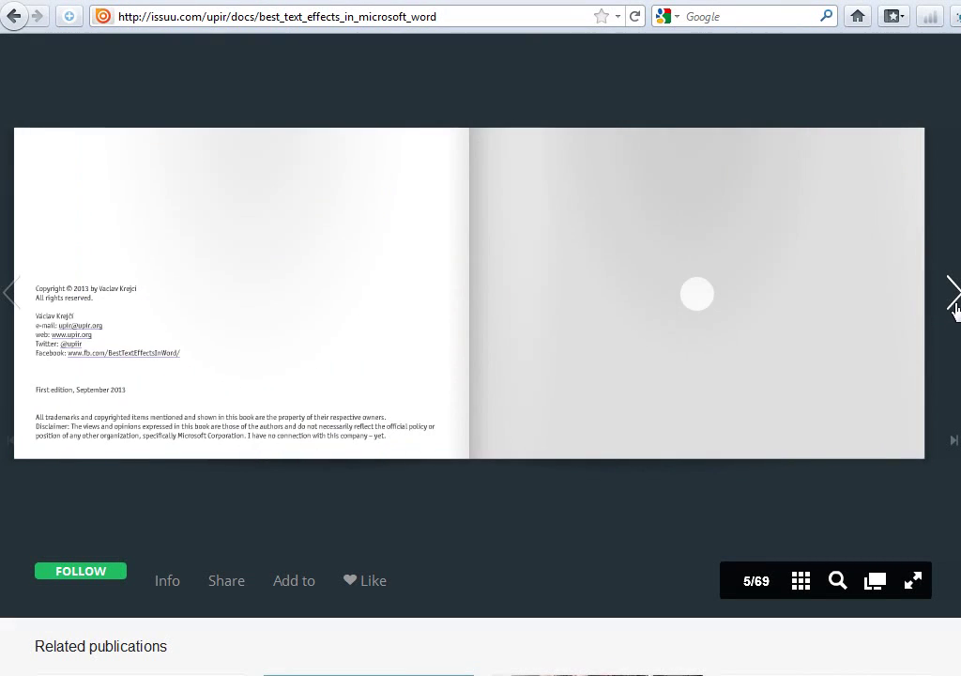
pyautogui.click(952, 299)
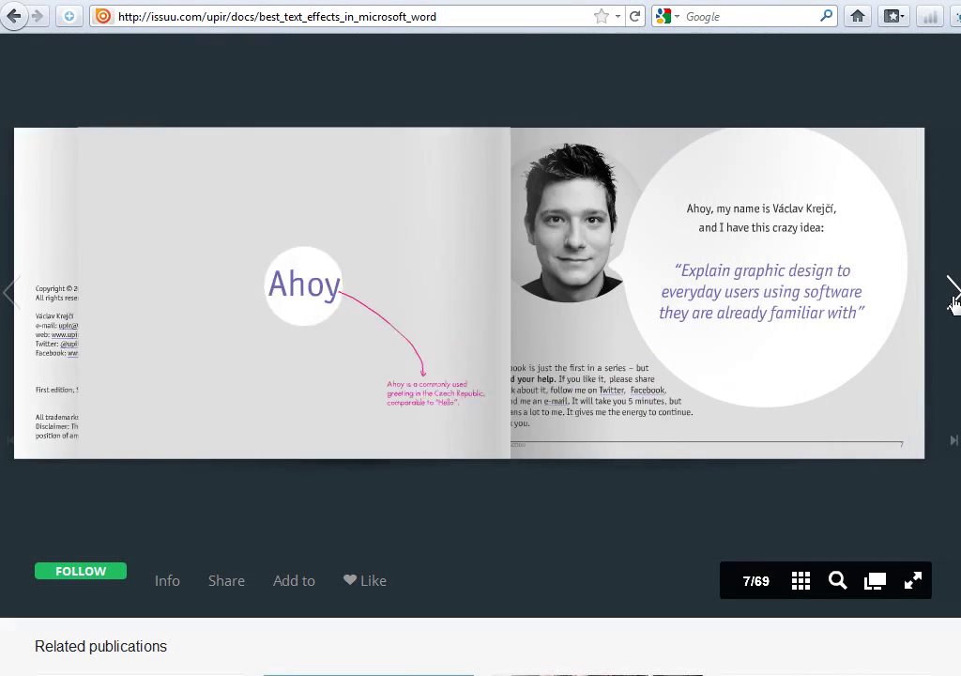